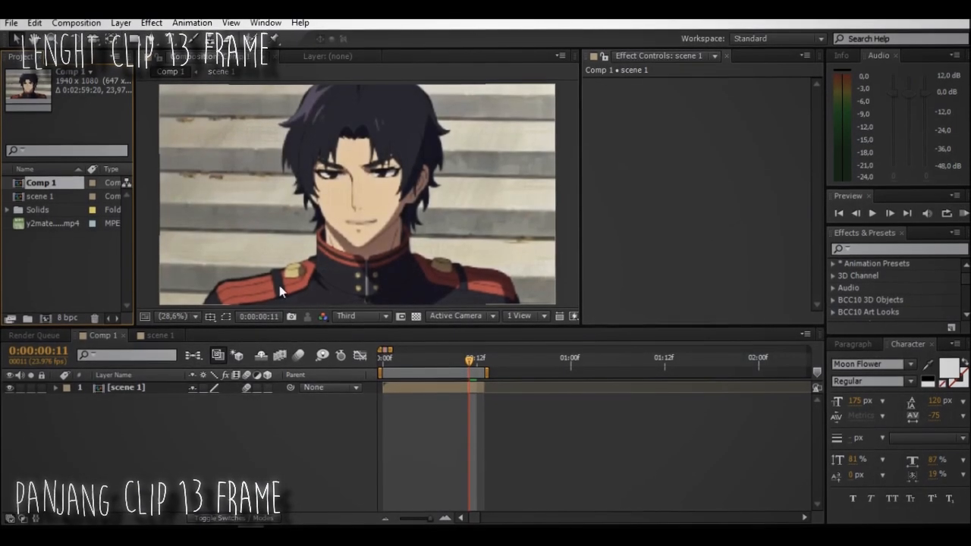
# Review the basic and advanced composition settings of Comp 1 and accept them as they are
pyautogui.rightClick(74, 182)
pyautogui.click(129, 189)
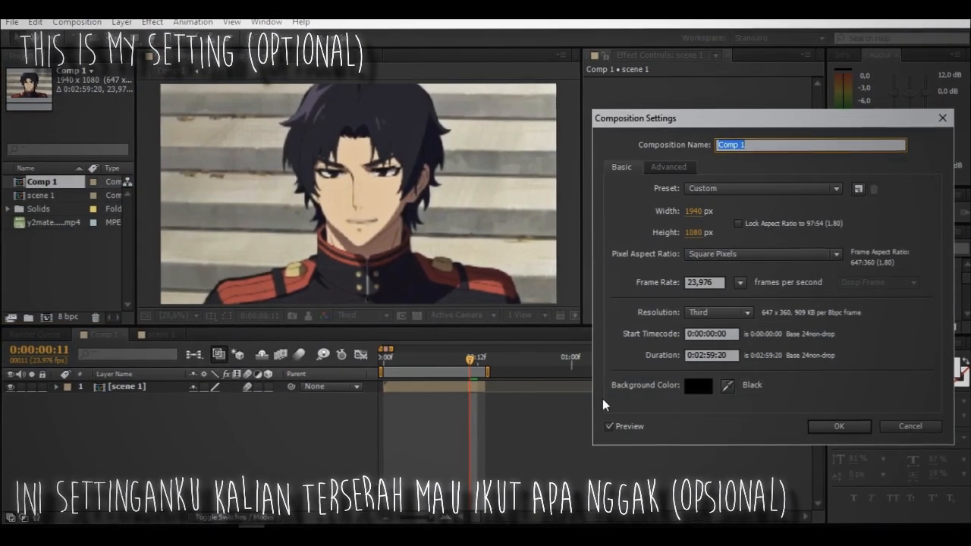
pyautogui.click(668, 166)
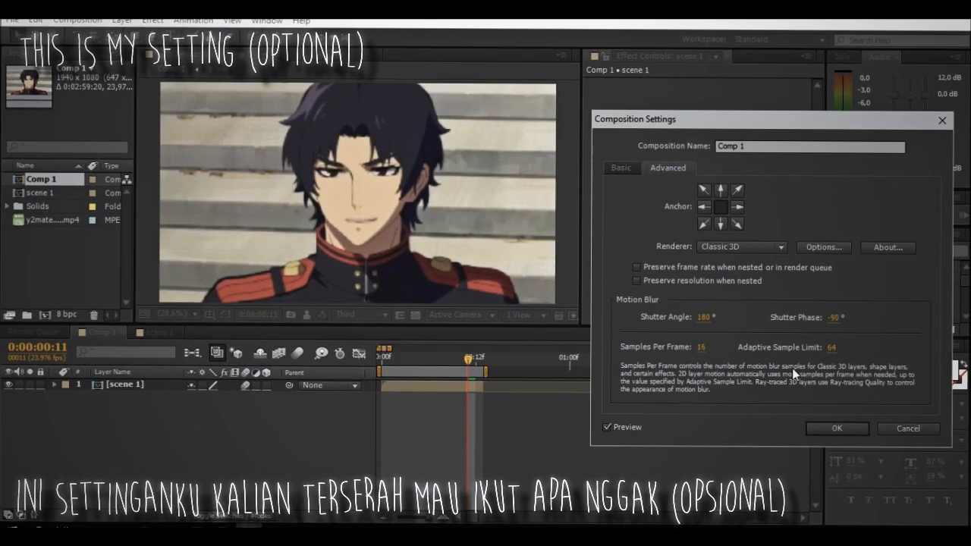
pyautogui.click(827, 429)
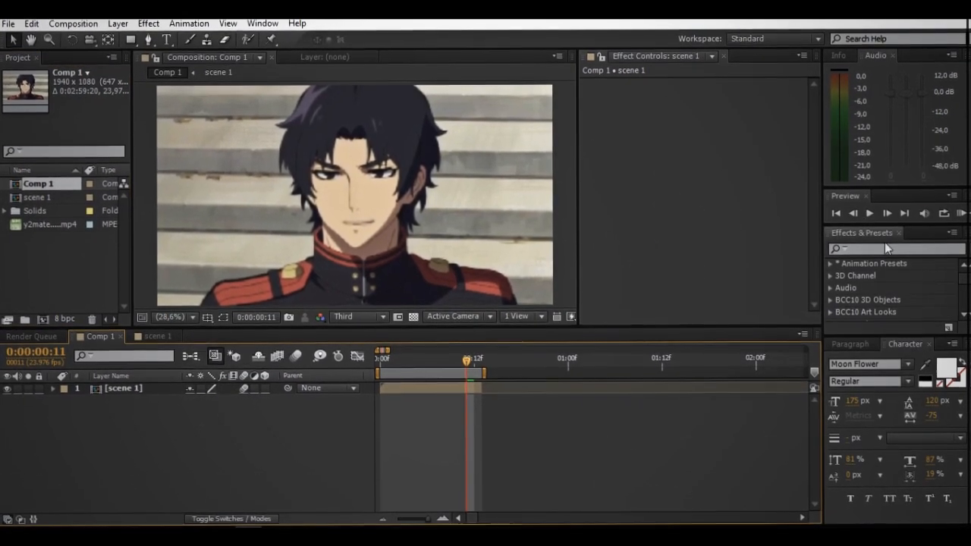
# Find the Motion Tile effect and apply it to the scene 1 layer
pyautogui.click(886, 248)
pyautogui.write('mo')
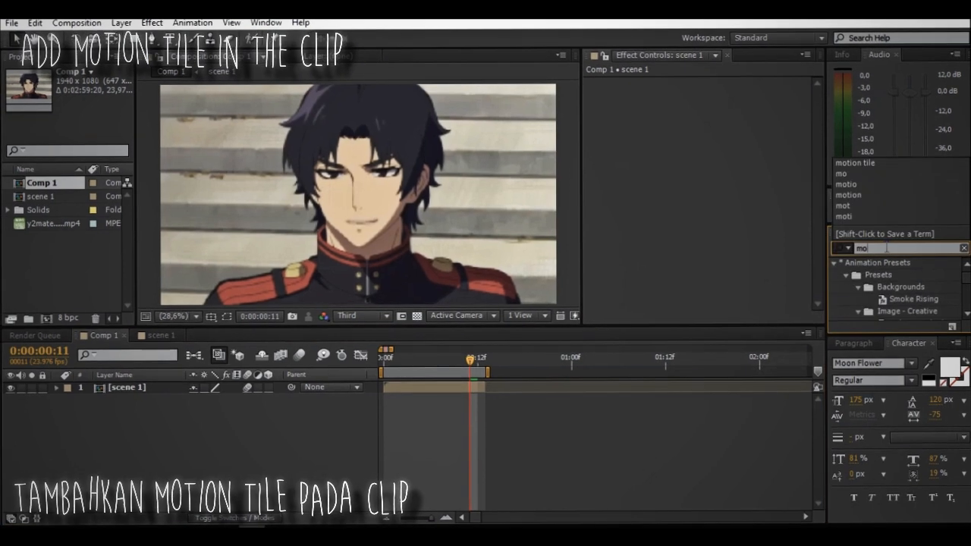
pyautogui.click(880, 163)
pyautogui.moveTo(888, 276); pyautogui.dragTo(481, 393)
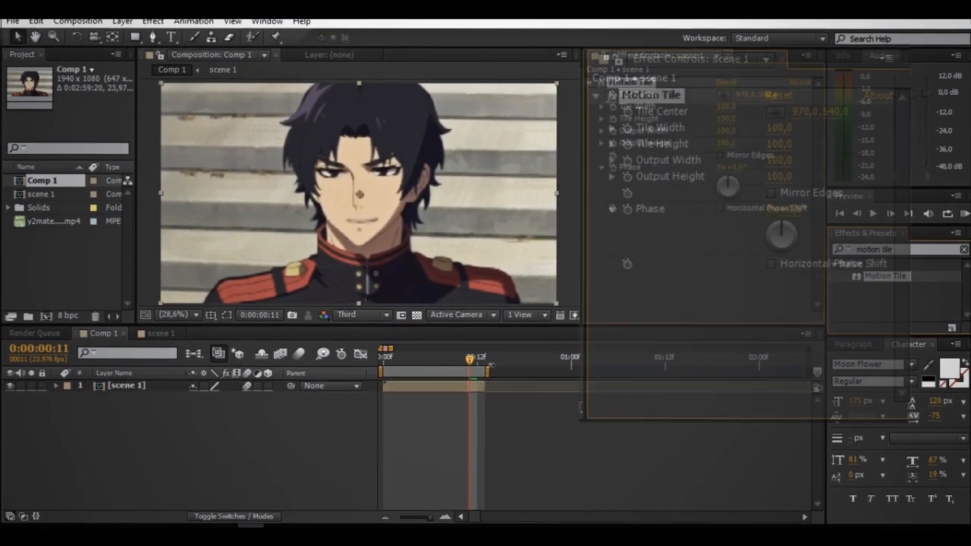
# Set Motion Tile's output width and output height to 600 and enable Mirror Edges
pyautogui.click(780, 159)
pyautogui.write('600')
pyautogui.click(779, 175)
pyautogui.write('600')
pyautogui.click(805, 191)
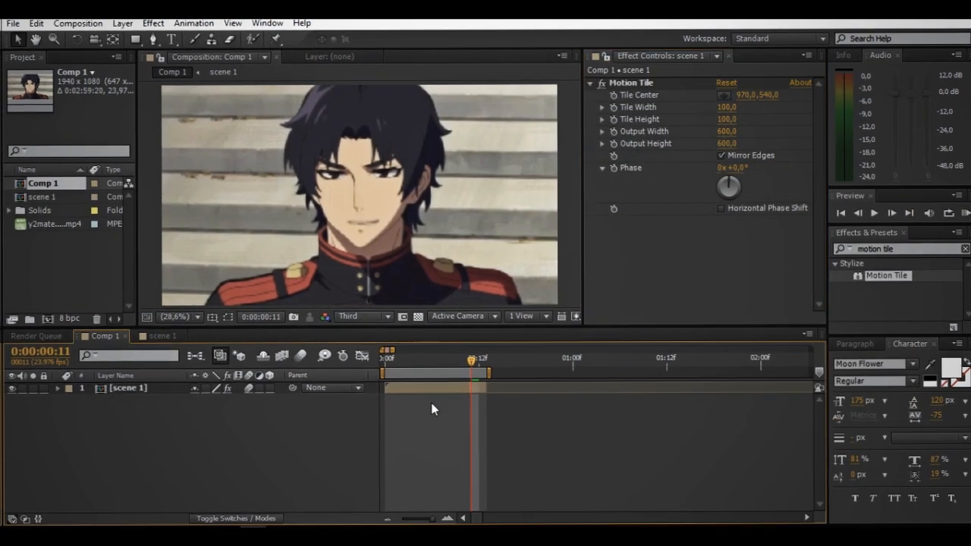
# Add a null object above the scene 1 layer and duplicate it
pyautogui.rightClick(270, 424)
pyautogui.moveTo(448, 282)
pyautogui.click(531, 358)
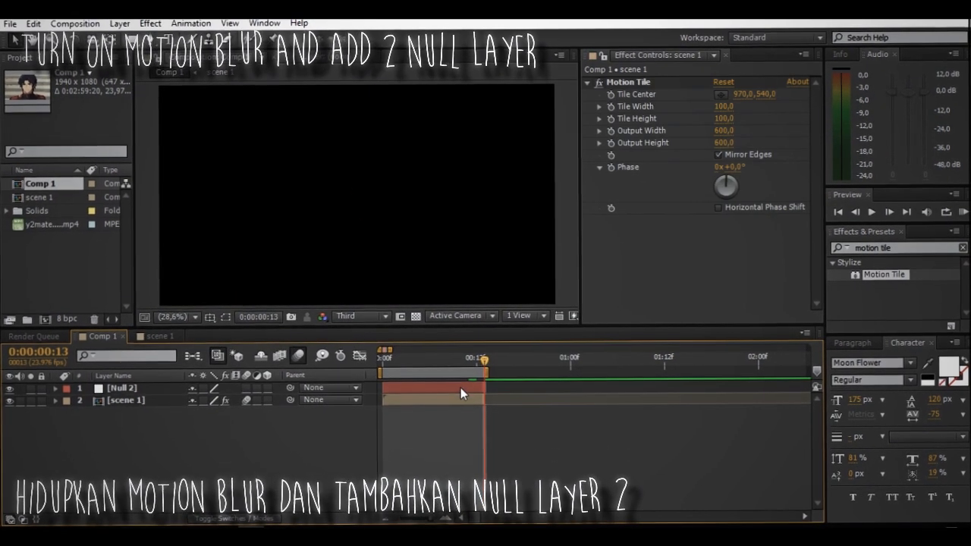
pyautogui.click(459, 388)
pyautogui.hotkey('ctrl', 'd')
# Enable motion blur on both nulls, then parent scene 1 to the lower null and the lower null to the upper one
pyautogui.click(246, 386)
pyautogui.click(246, 398)
pyautogui.click(275, 427)
pyautogui.moveTo(294, 411); pyautogui.dragTo(293, 399)
pyautogui.moveTo(293, 398); pyautogui.dragTo(293, 387)
# Keyframe the lower null's scale at 23% and shift that keyframe to just before the clip's start
pyautogui.moveTo(411, 361); pyautogui.dragTo(386, 362)
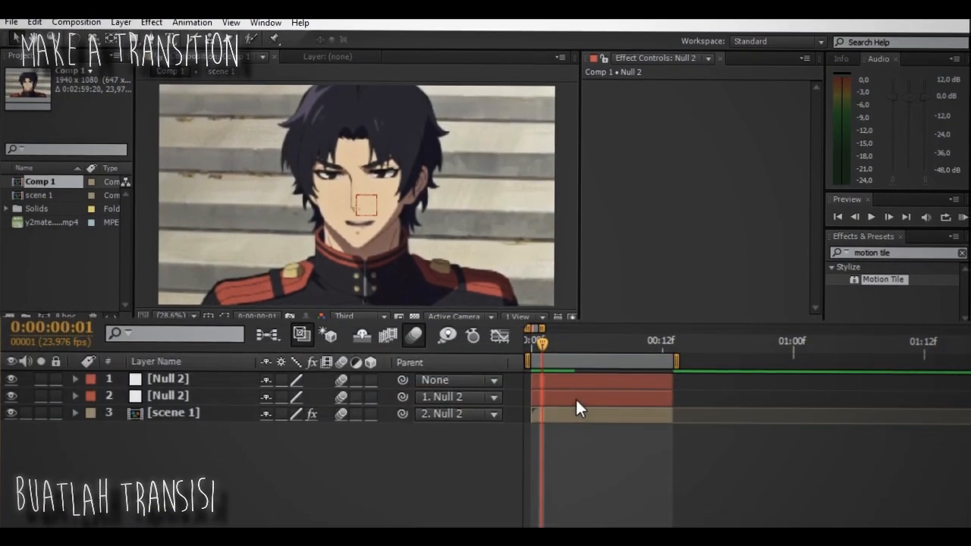
pyautogui.click(412, 397)
pyautogui.press('s')
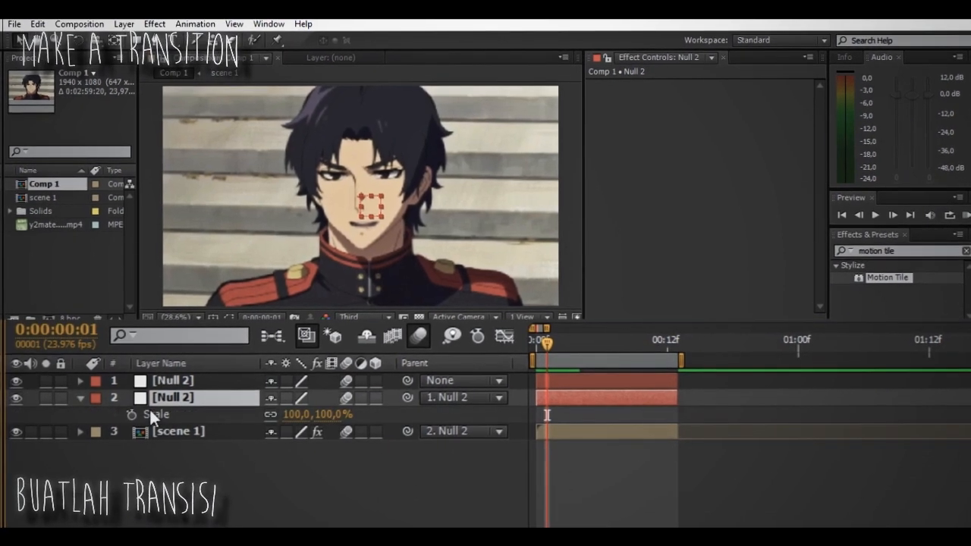
pyautogui.click(126, 413)
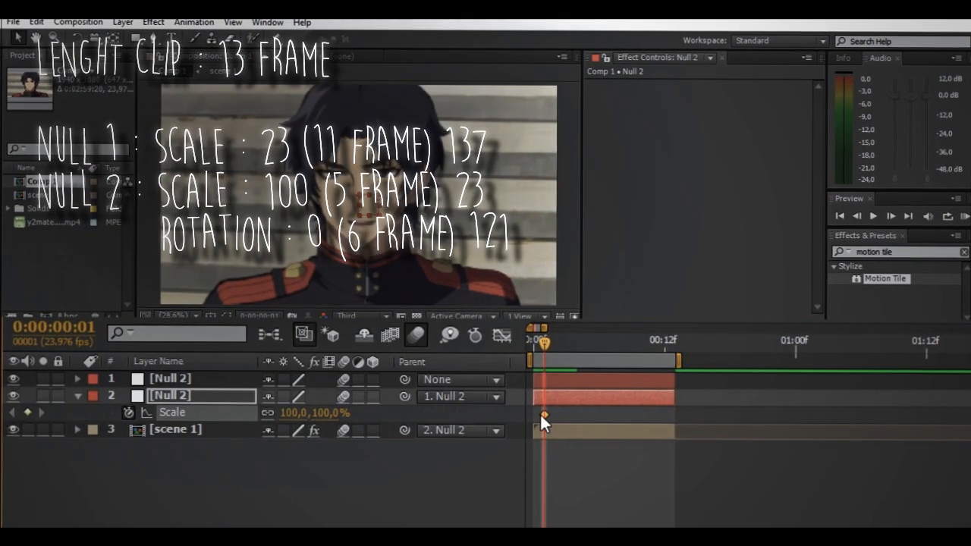
pyautogui.click(347, 417)
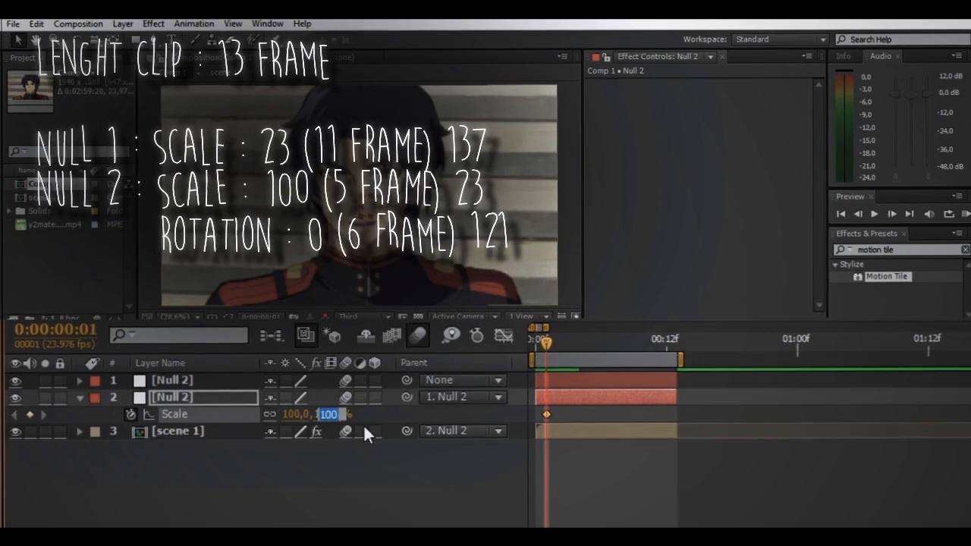
pyautogui.write('23')
pyautogui.press('Return')
pyautogui.moveTo(547, 415); pyautogui.dragTo(517, 412)
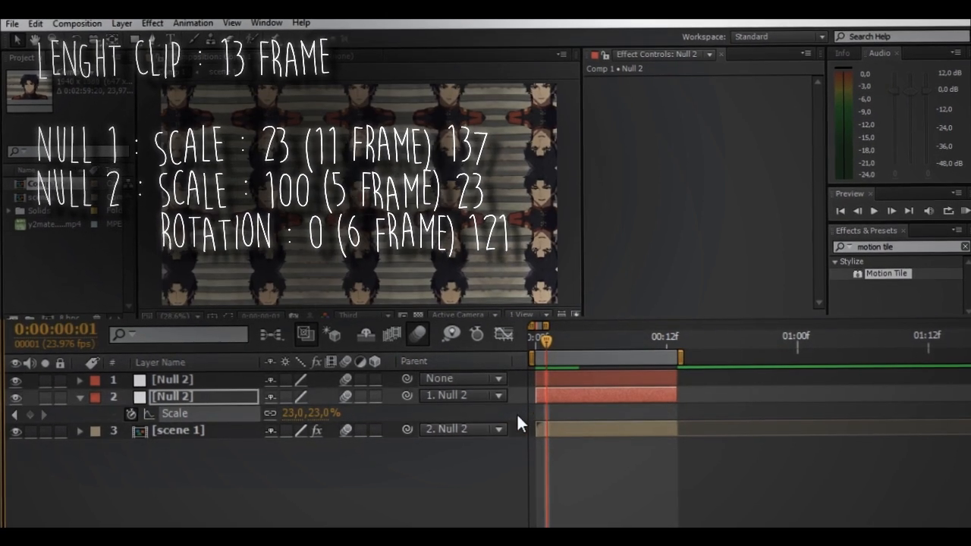
# Keyframe the lower null's scale at 137% on frame 11
pyautogui.moveTo(543, 348); pyautogui.dragTo(512, 350)
pyautogui.press('pagedown')
pyautogui.press('pagedown')
pyautogui.press('pagedown')
pyautogui.press('pagedown')
pyautogui.press('pagedown')
pyautogui.press('pagedown')
pyautogui.press('pagedown')
pyautogui.press('pagedown')
pyautogui.press('pagedown')
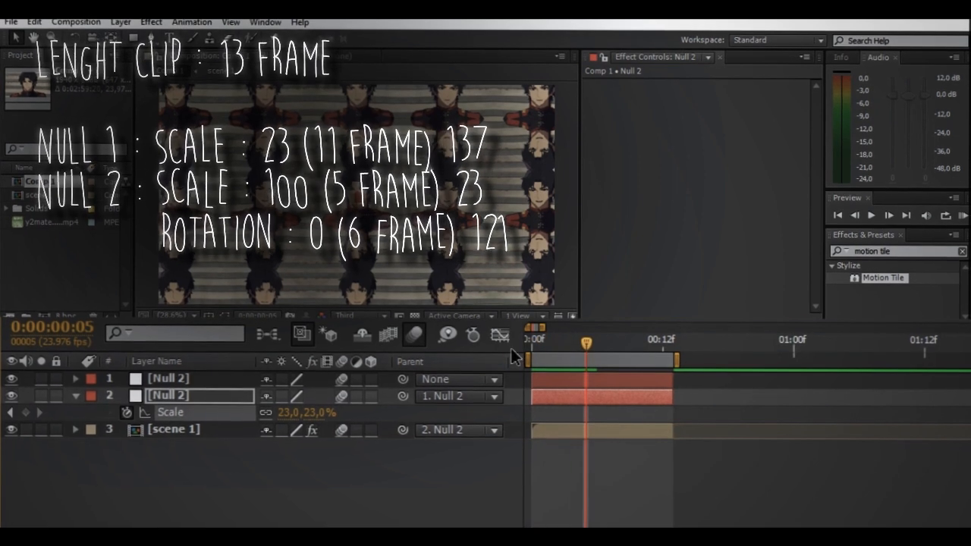
pyautogui.press('pagedown')
pyautogui.press('pagedown')
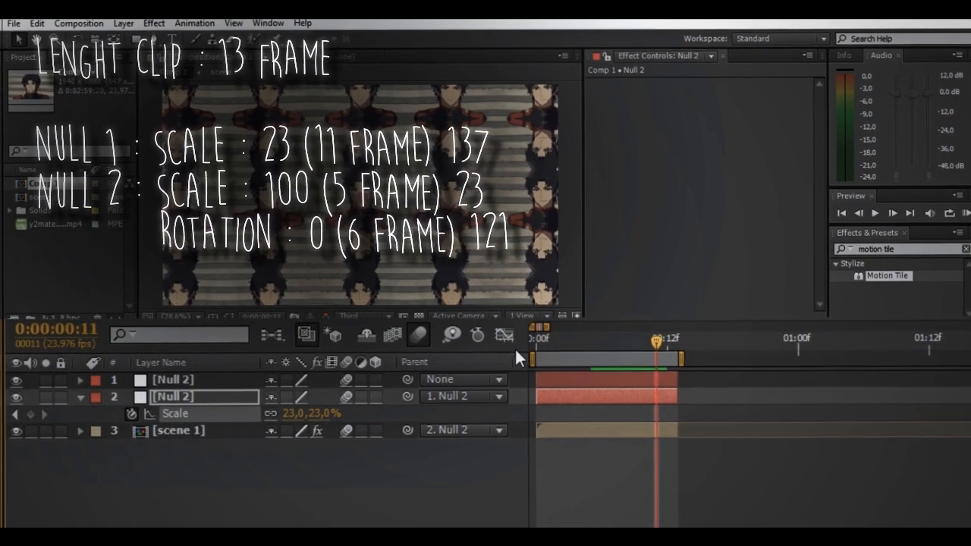
pyautogui.click(316, 413)
pyautogui.write('137')
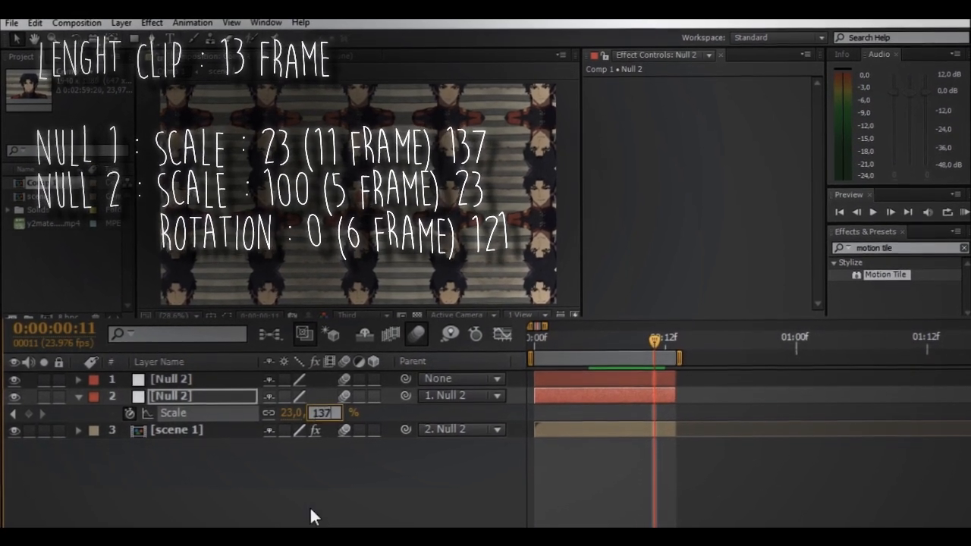
pyautogui.press('Return')
# Easy ease the lower null's scale keyframes and reshape the value curve to rise steeply first and flatten into frame 11
pyautogui.moveTo(677, 406); pyautogui.dragTo(486, 429)
pyautogui.press('F9')
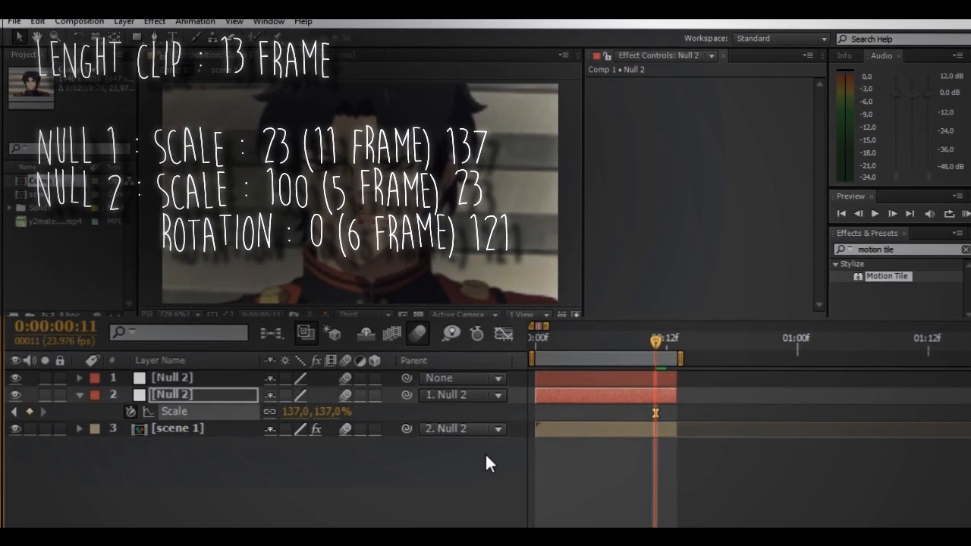
pyautogui.click(486, 455)
pyautogui.click(210, 414)
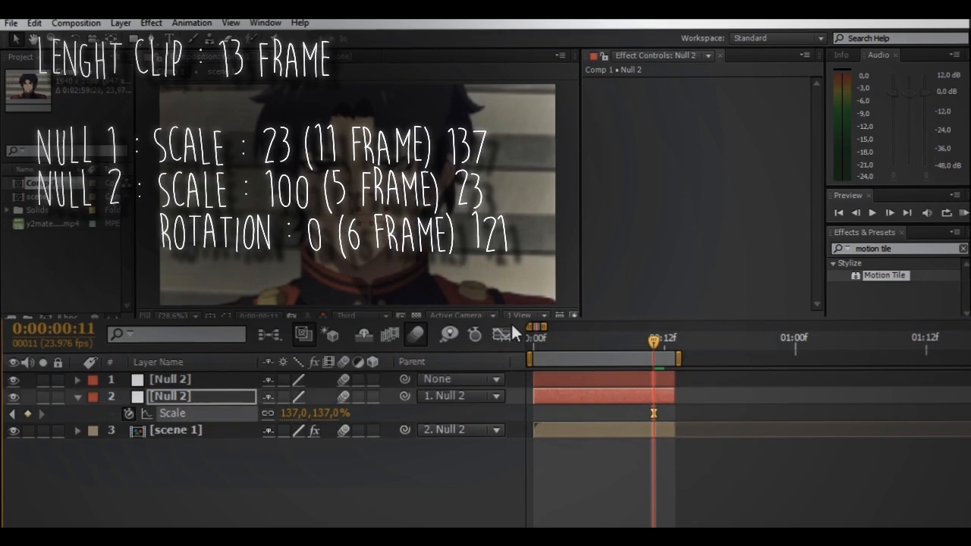
pyautogui.click(503, 335)
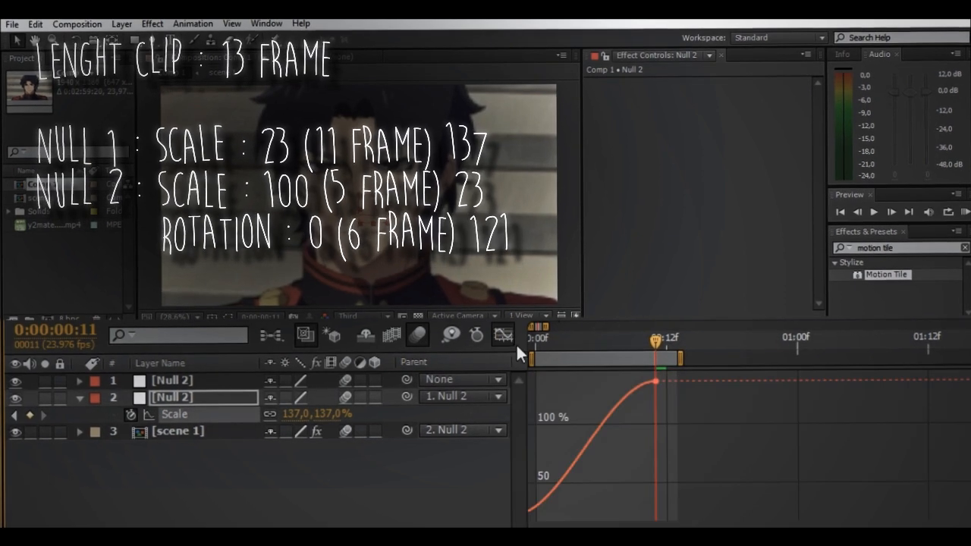
pyautogui.click(581, 456)
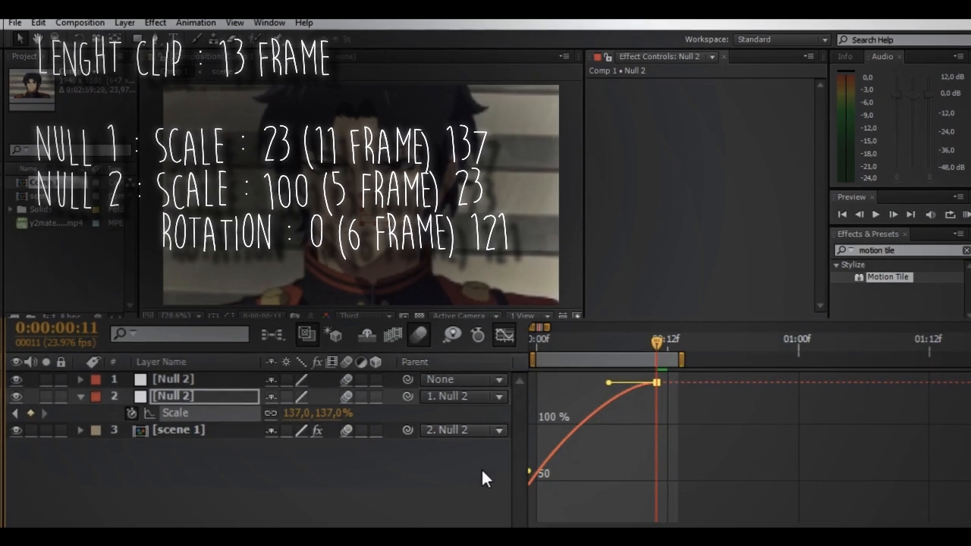
pyautogui.moveTo(529, 487); pyautogui.dragTo(532, 474)
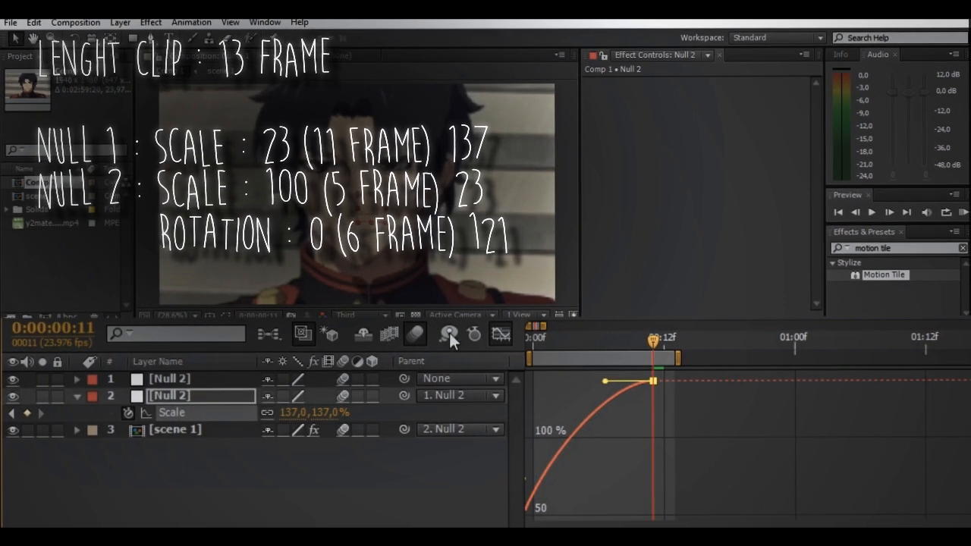
pyautogui.click(498, 331)
# Keyframe the upper null's scale from 100% at frame 10 to 23% at frame 13
pyautogui.click(619, 379)
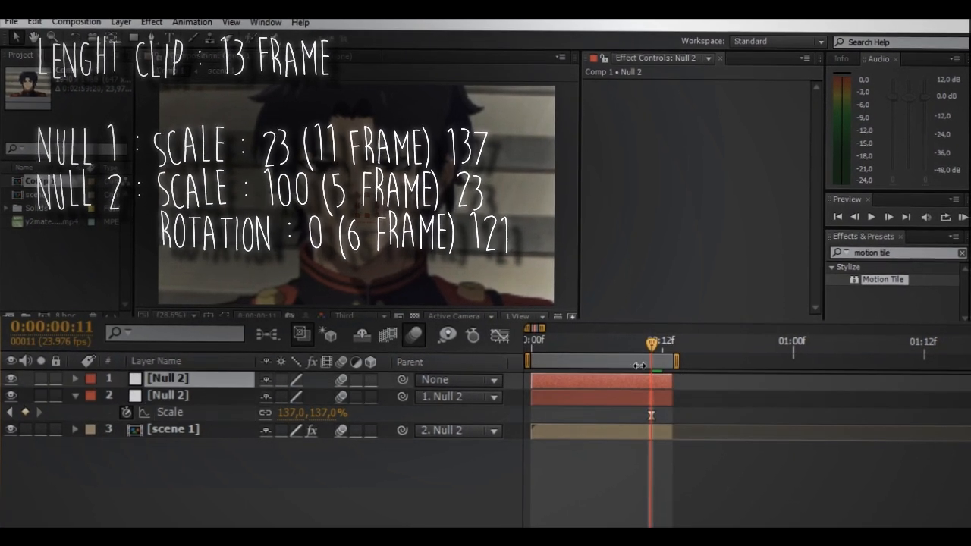
pyautogui.moveTo(646, 344); pyautogui.dragTo(641, 345)
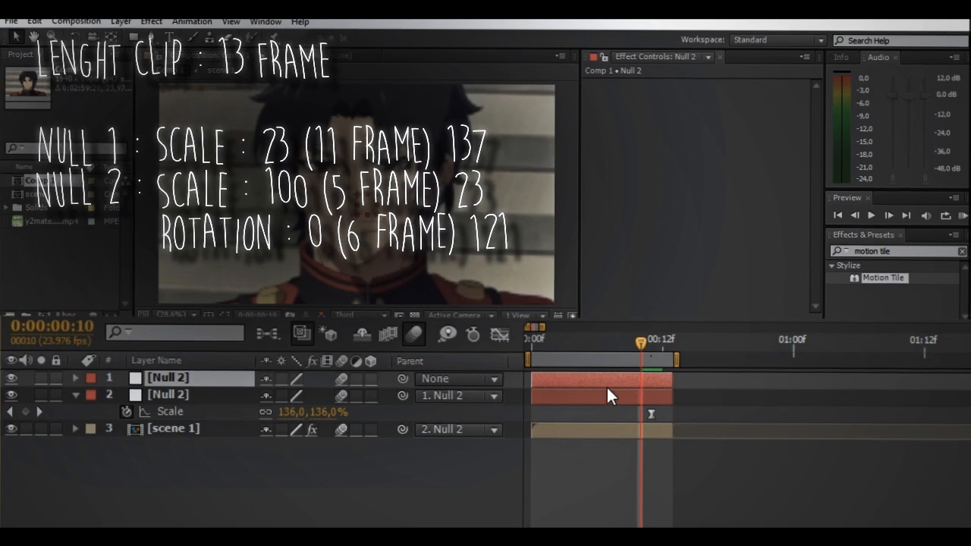
pyautogui.press('s')
pyautogui.click(127, 394)
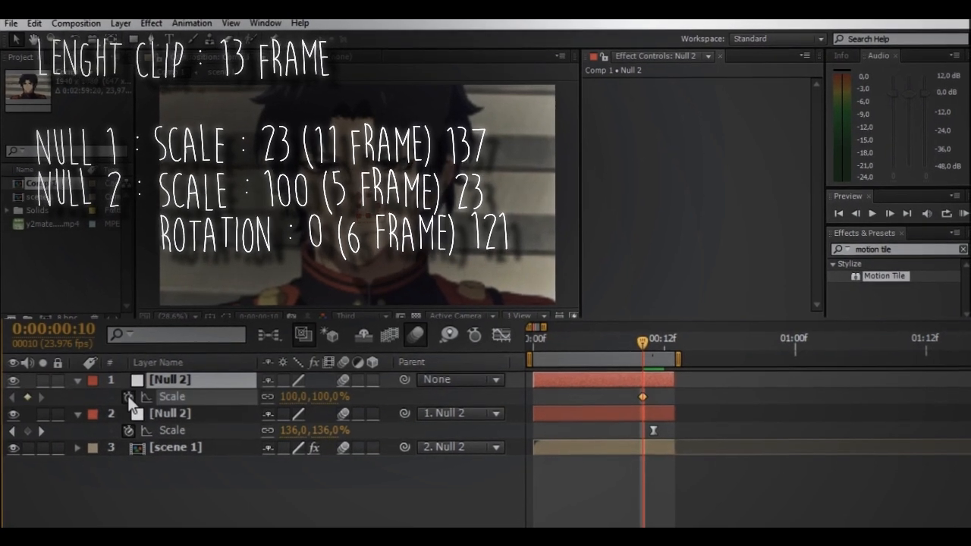
pyautogui.moveTo(640, 342); pyautogui.dragTo(677, 344)
pyautogui.click(326, 396)
pyautogui.click(385, 399)
pyautogui.click(334, 396)
pyautogui.write('23')
pyautogui.press('Return')
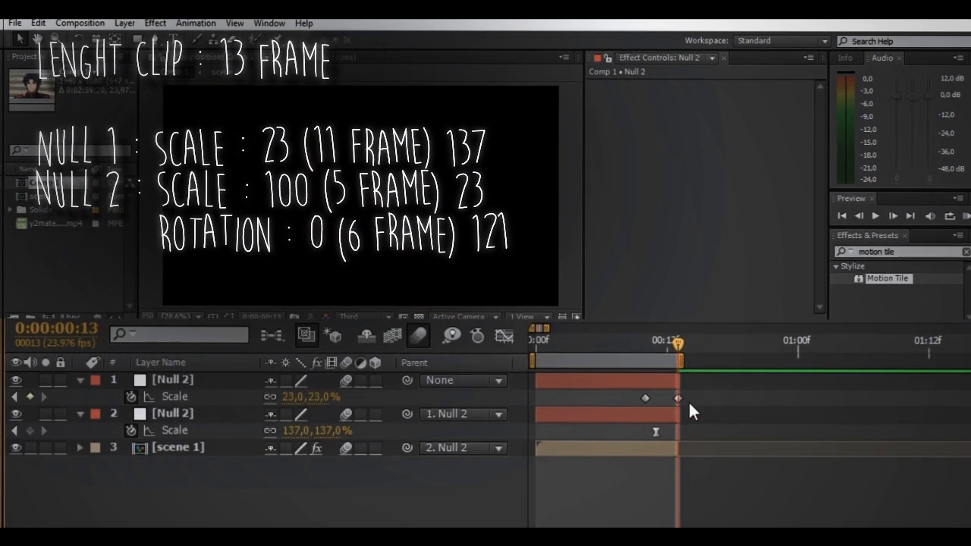
# Easy ease the upper null's scale keyframes and reshape the value curve to drop steeply into the last keyframe
pyautogui.moveTo(690, 389); pyautogui.dragTo(634, 405)
pyautogui.press('F9')
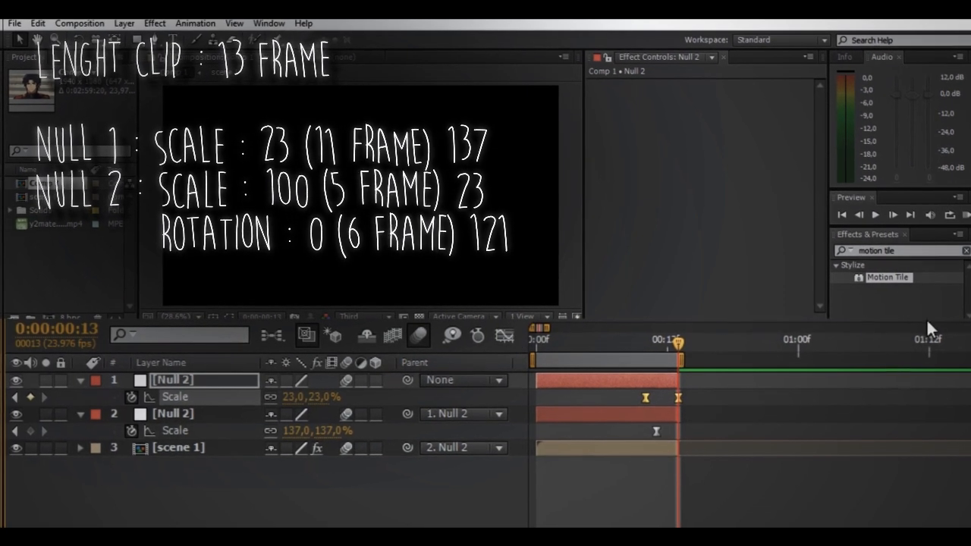
pyautogui.click(666, 341)
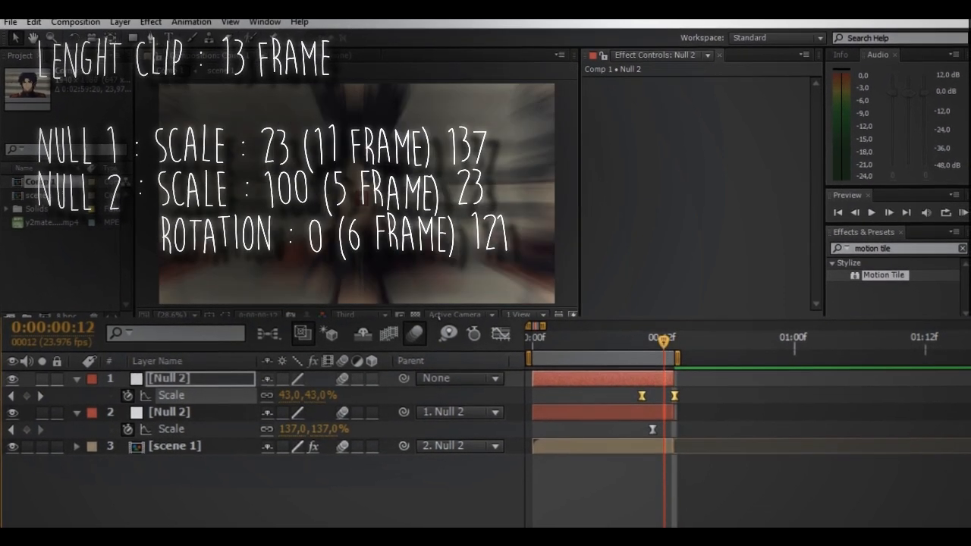
pyautogui.click(501, 334)
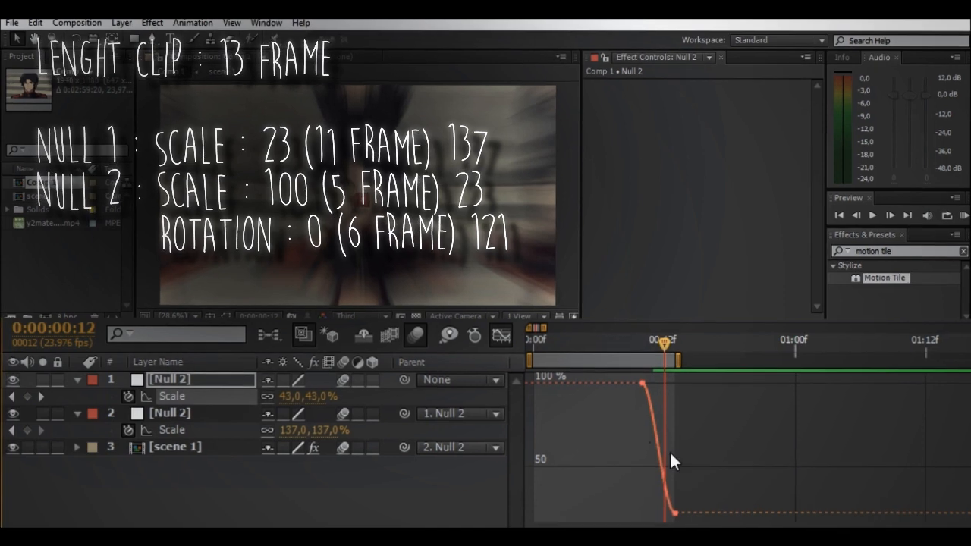
pyautogui.click(662, 459)
pyautogui.moveTo(667, 512); pyautogui.dragTo(674, 480)
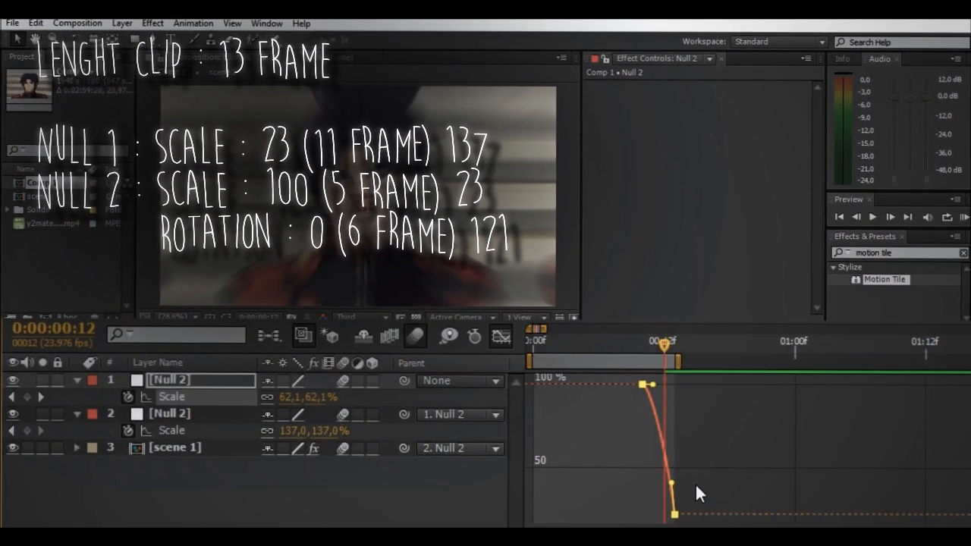
pyautogui.click(511, 334)
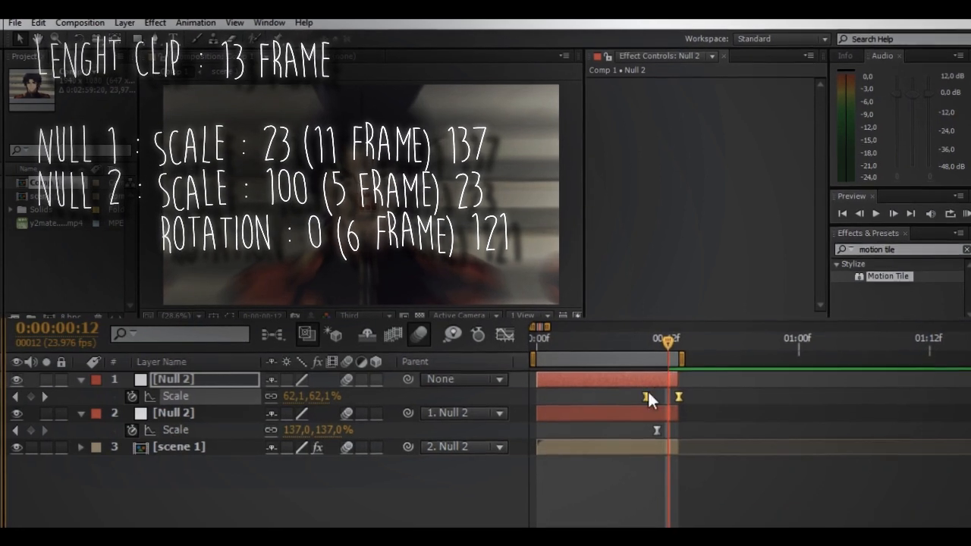
# Keyframe the upper null's rotation from 0° at frame 10 to 121° at frame 12
pyautogui.hotkey('shift', 'r')
pyautogui.moveTo(652, 338); pyautogui.dragTo(646, 345)
pyautogui.click(129, 413)
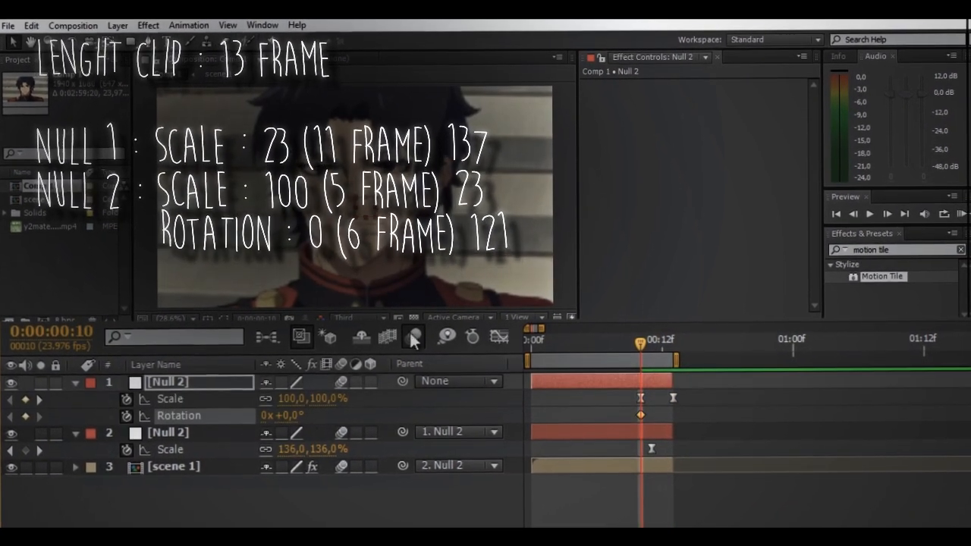
pyautogui.moveTo(651, 335); pyautogui.dragTo(665, 337)
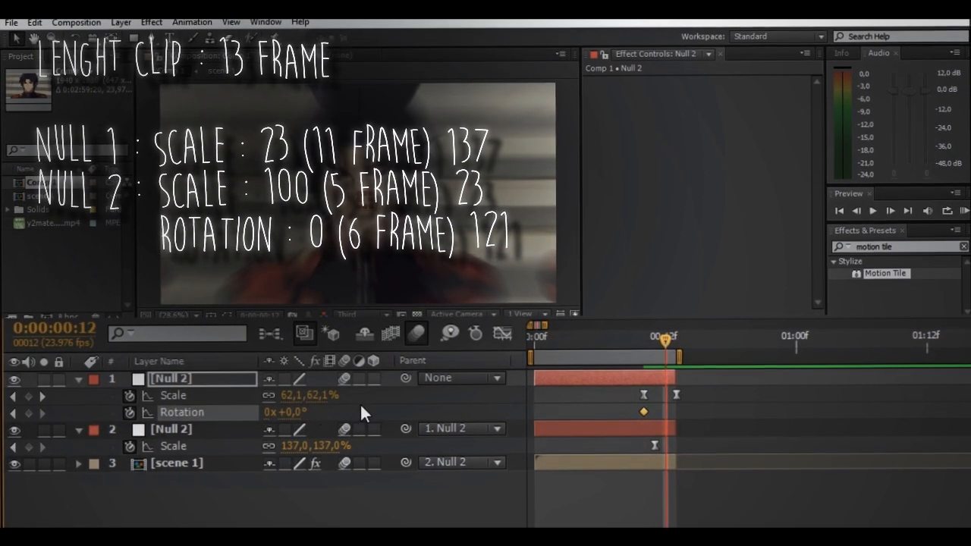
pyautogui.moveTo(294, 414); pyautogui.dragTo(336, 412)
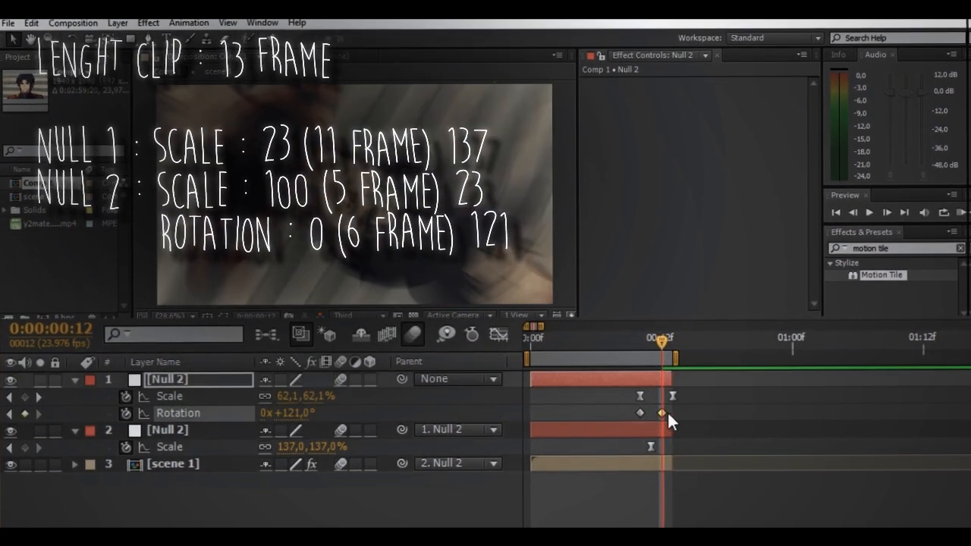
# Easy ease the upper null's rotation keyframes, placing the last at frame 13, and bend the curve to rise steeply into it
pyautogui.moveTo(688, 410); pyautogui.dragTo(620, 422)
pyautogui.press('F9')
pyautogui.click(634, 440)
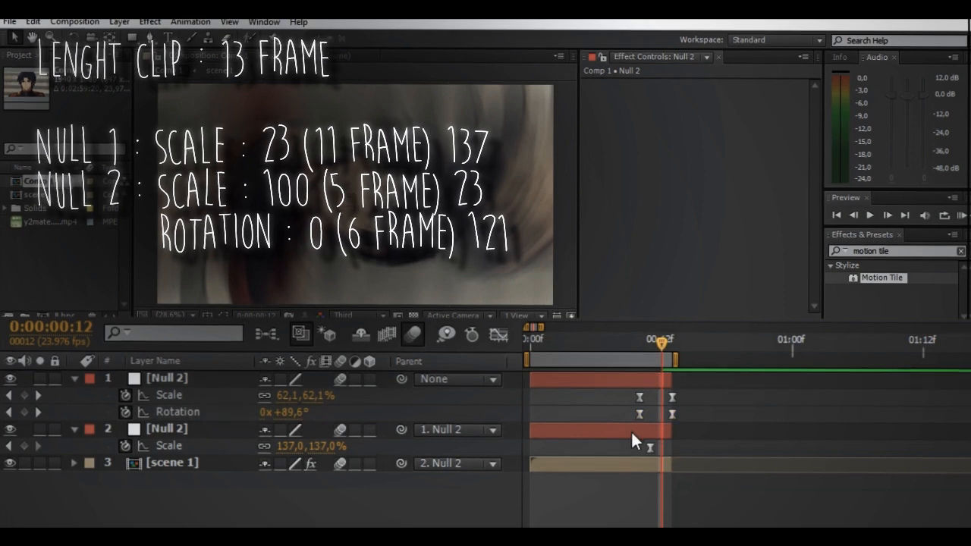
pyautogui.click(640, 413)
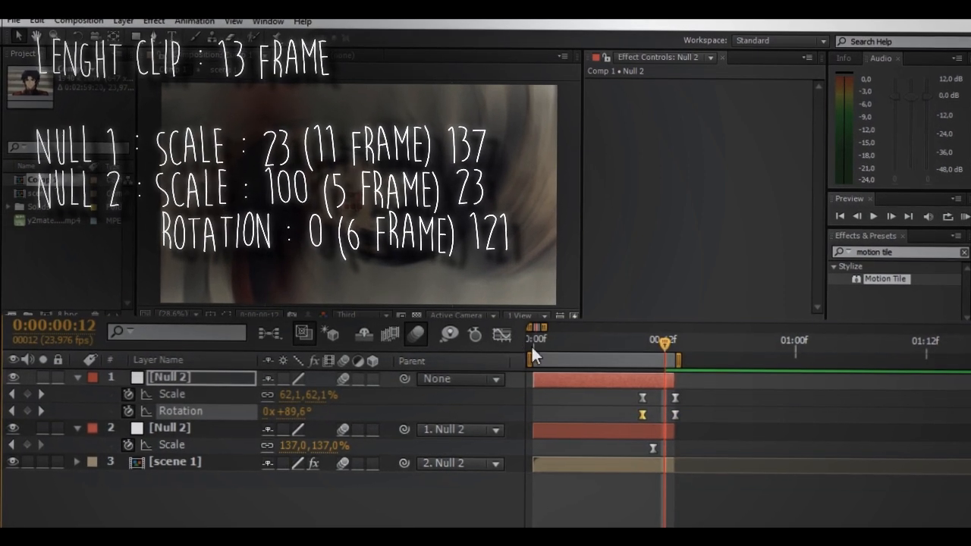
pyautogui.click(510, 340)
pyautogui.moveTo(665, 384); pyautogui.dragTo(658, 513)
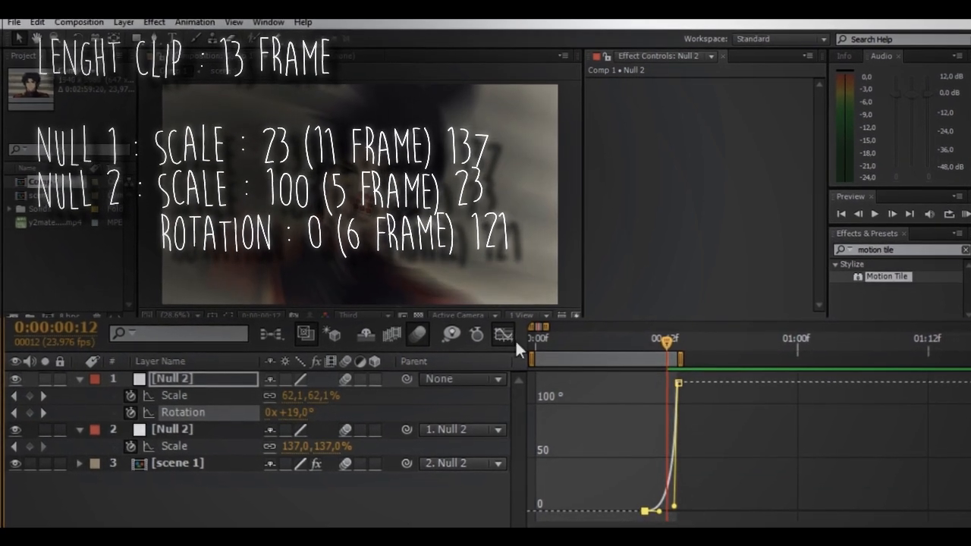
# Leave the value graph and preview the eased zoom and spin animation
pyautogui.click(506, 336)
pyautogui.click(965, 216)
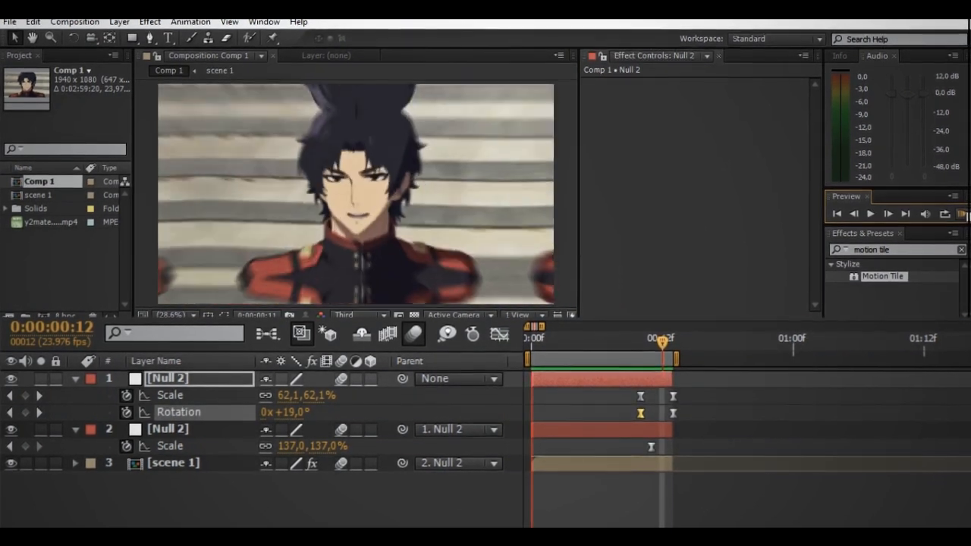
pyautogui.press('space')
pyautogui.click(844, 421)
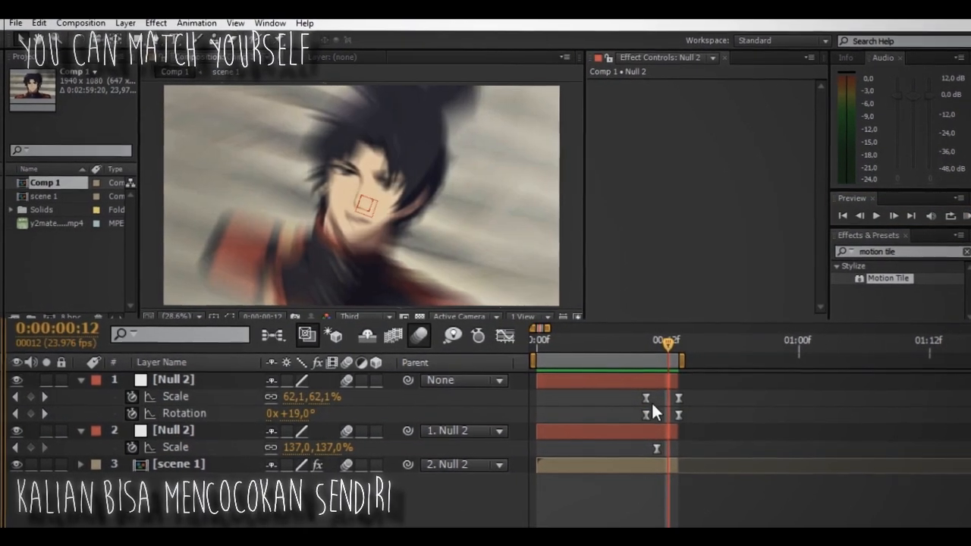
# Move the upper null's first scale and rotation keyframes to frame 9, raise the last rotation keyframe's curve handle, and preview
pyautogui.moveTo(633, 416); pyautogui.dragTo(651, 449)
pyautogui.click(569, 394)
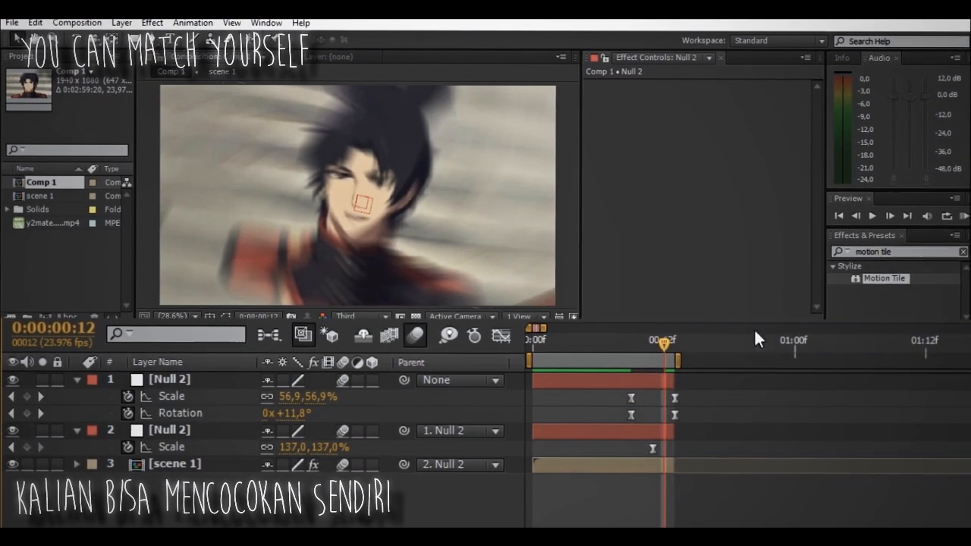
pyautogui.click(632, 399)
pyautogui.click(634, 413)
pyautogui.click(503, 334)
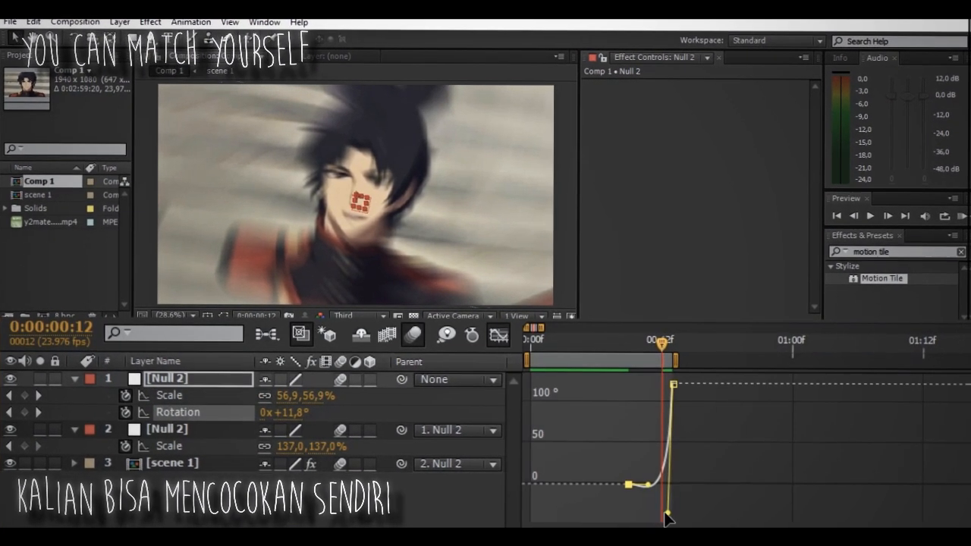
pyautogui.moveTo(675, 481); pyautogui.dragTo(678, 476)
pyautogui.hotkey('ctrl', 'z')
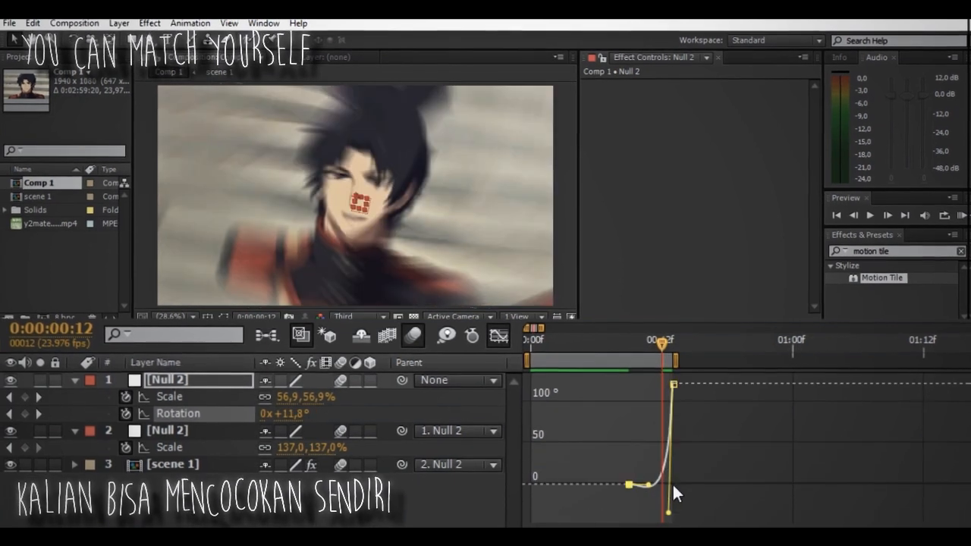
pyautogui.moveTo(670, 512); pyautogui.dragTo(693, 457)
pyautogui.click(501, 335)
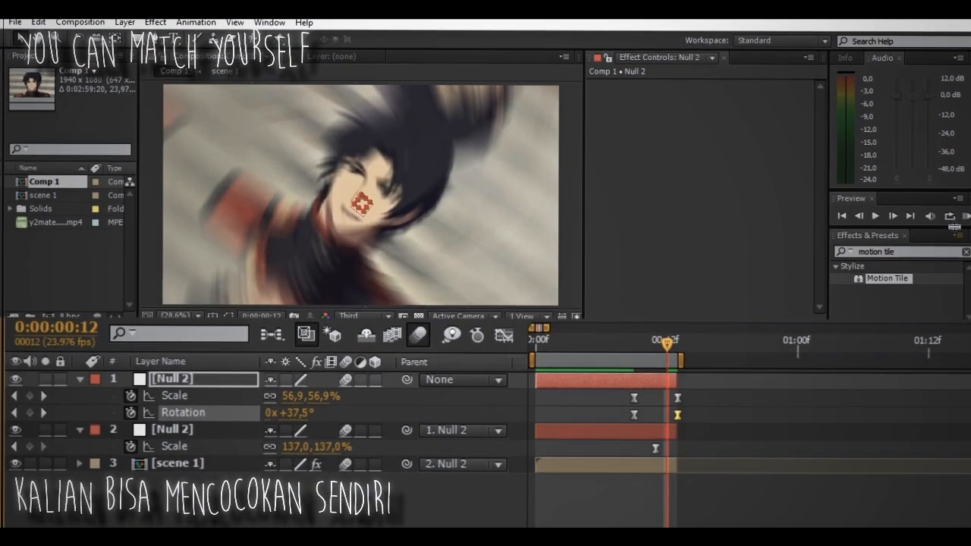
pyautogui.click(963, 214)
# Move the lower null's last scale keyframe to frame 10 and preview the zoom
pyautogui.moveTo(685, 340); pyautogui.dragTo(547, 441)
pyautogui.click(655, 447)
pyautogui.hotkey('shift', 'F3')
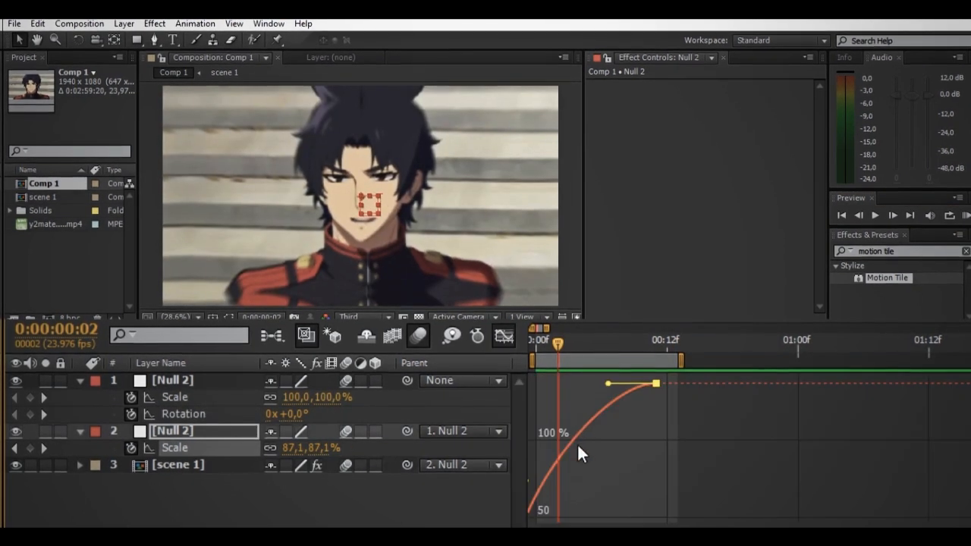
pyautogui.hotkey('shift', 'F3')
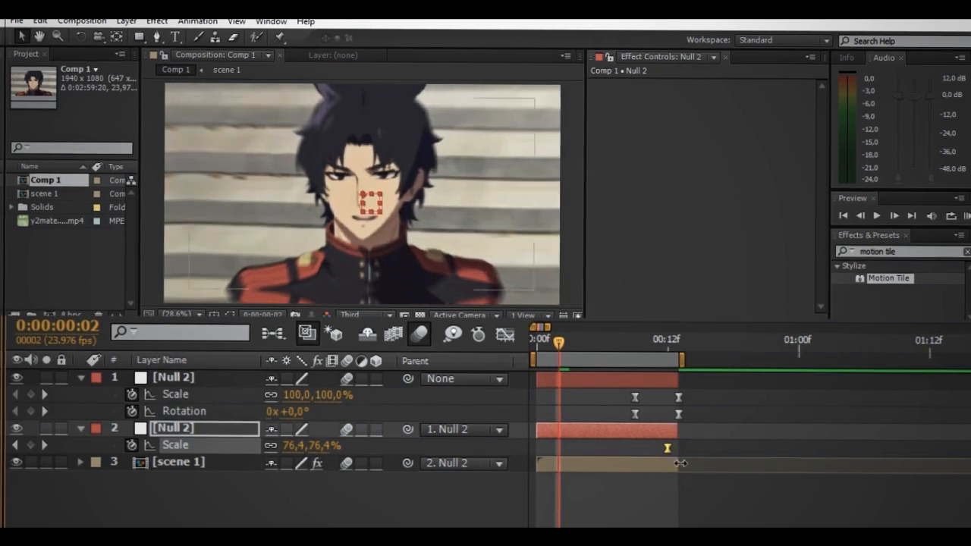
pyautogui.moveTo(655, 447)
pyautogui.mouseDown()
pyautogui.moveTo(684, 447)
pyautogui.moveTo(640, 452)
pyautogui.mouseUp()
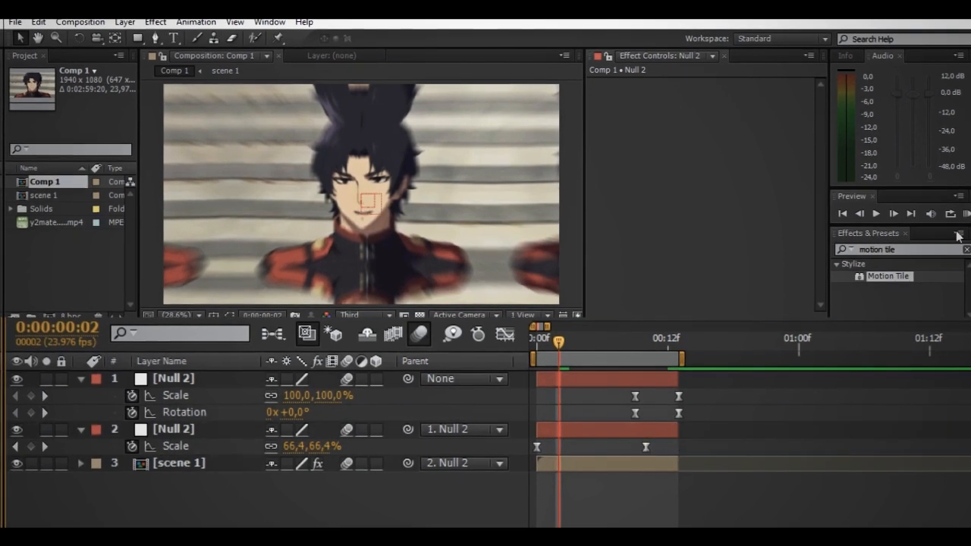
pyautogui.click(964, 216)
pyautogui.click(963, 218)
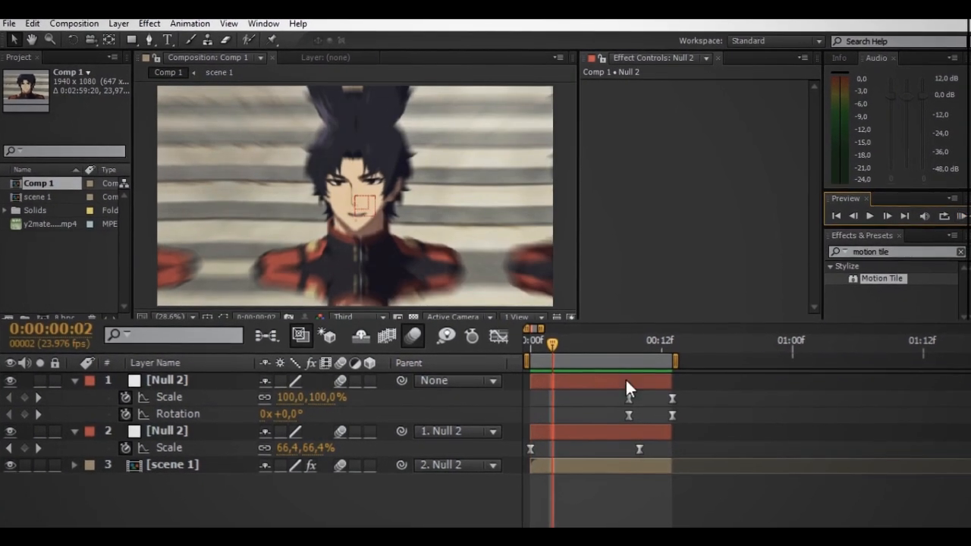
# Shift the lower null's first scale keyframe to just before the clip start, adjust its curve handle, and preview
pyautogui.click(533, 448)
pyautogui.press('Delete')
pyautogui.click(499, 334)
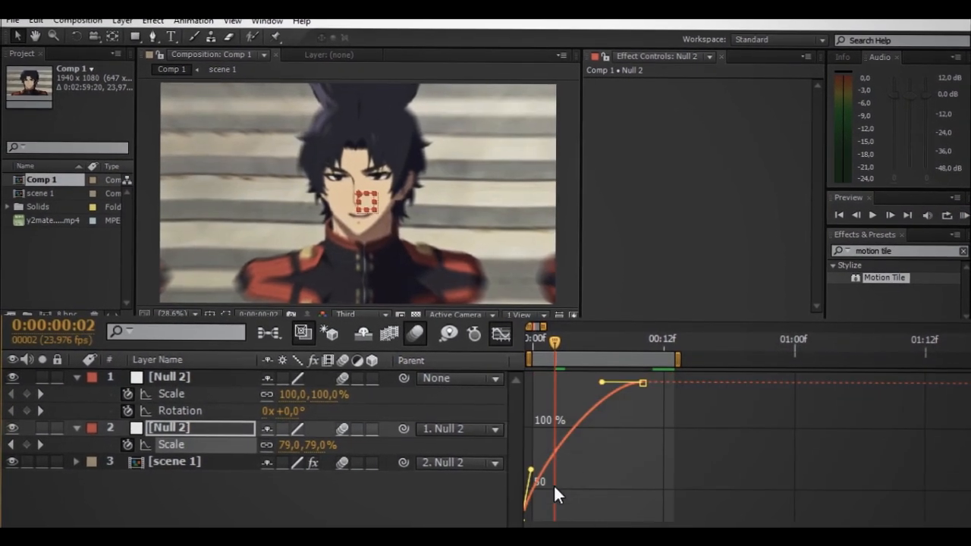
pyautogui.moveTo(516, 478); pyautogui.dragTo(508, 478)
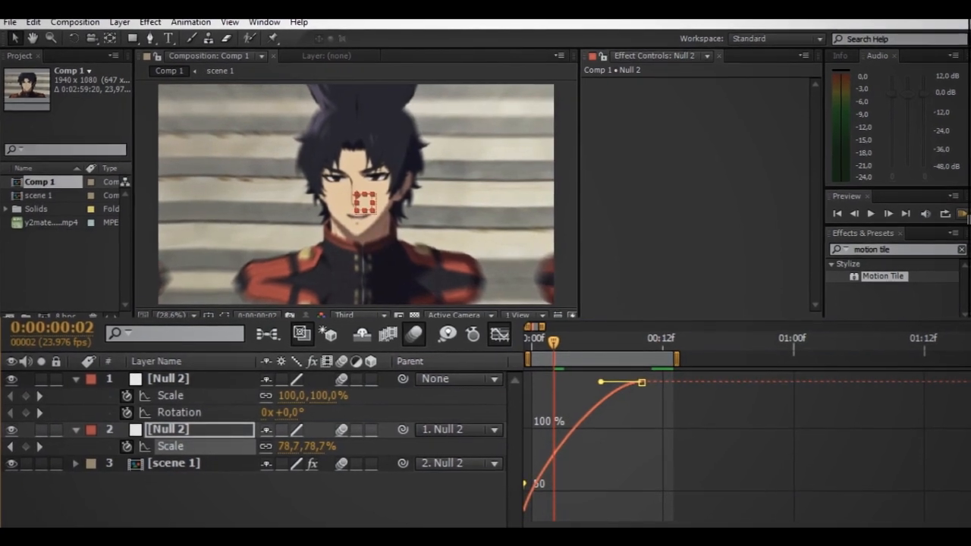
pyautogui.click(966, 216)
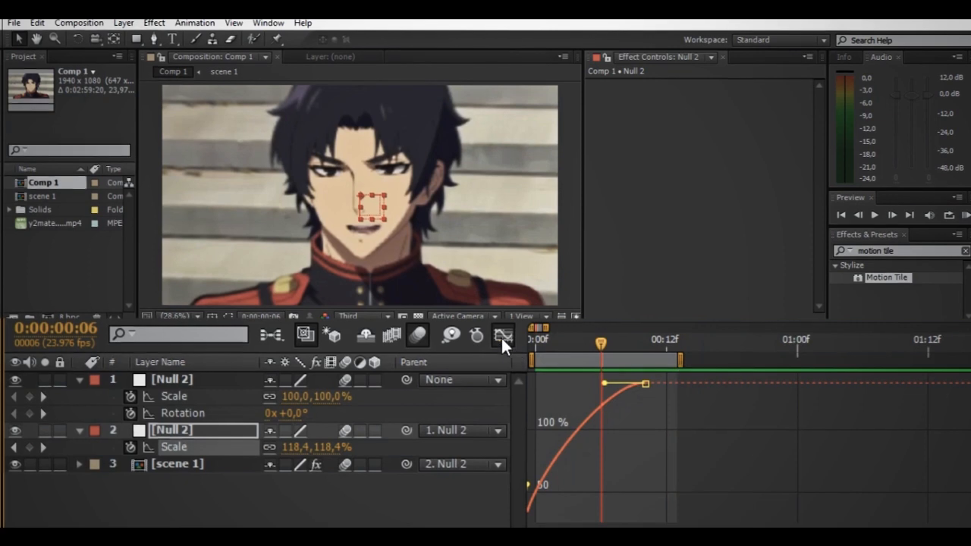
pyautogui.click(500, 336)
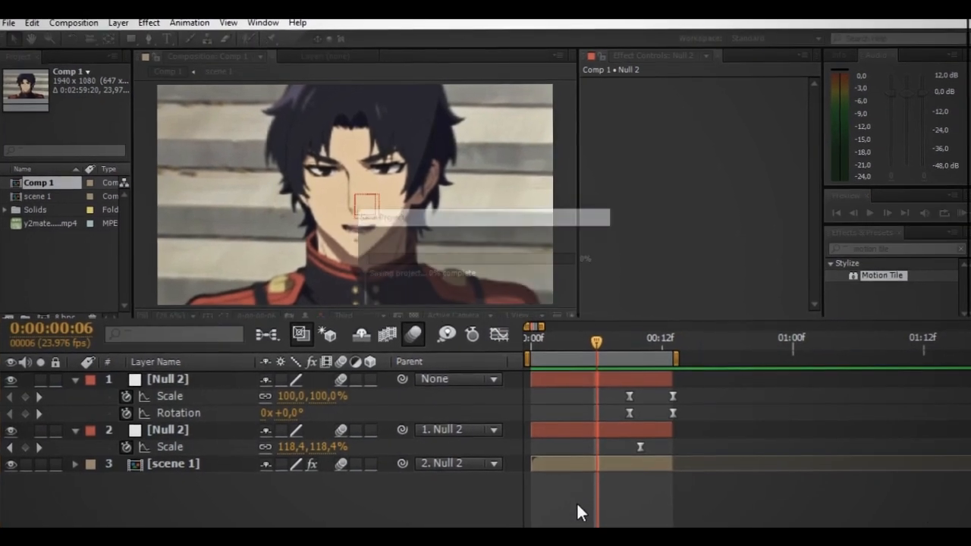
# Collapse both nulls, reveal the scene 1 layer's position and rotation, and separate its position into X and Y dimensions
pyautogui.press('u')
pyautogui.click(540, 407)
pyautogui.press('u')
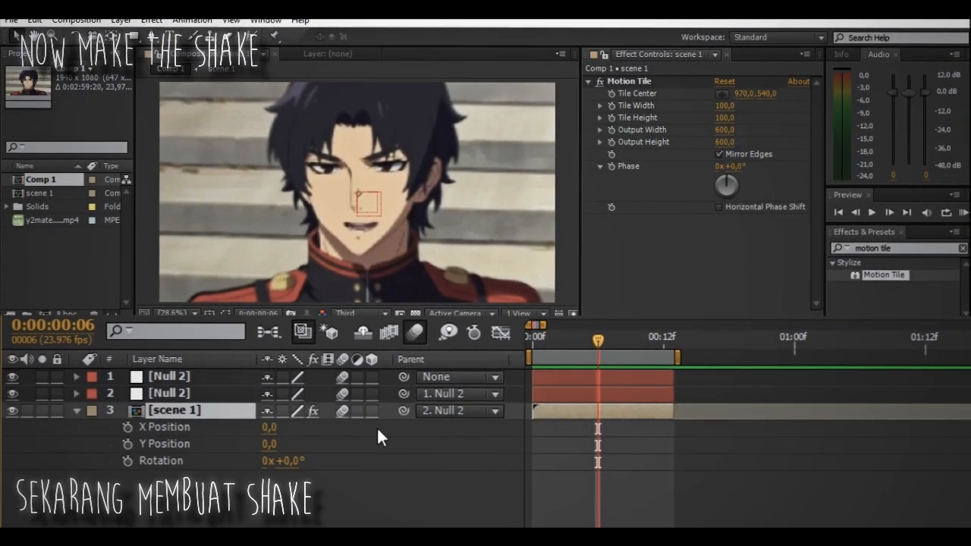
pyautogui.rightClick(151, 425)
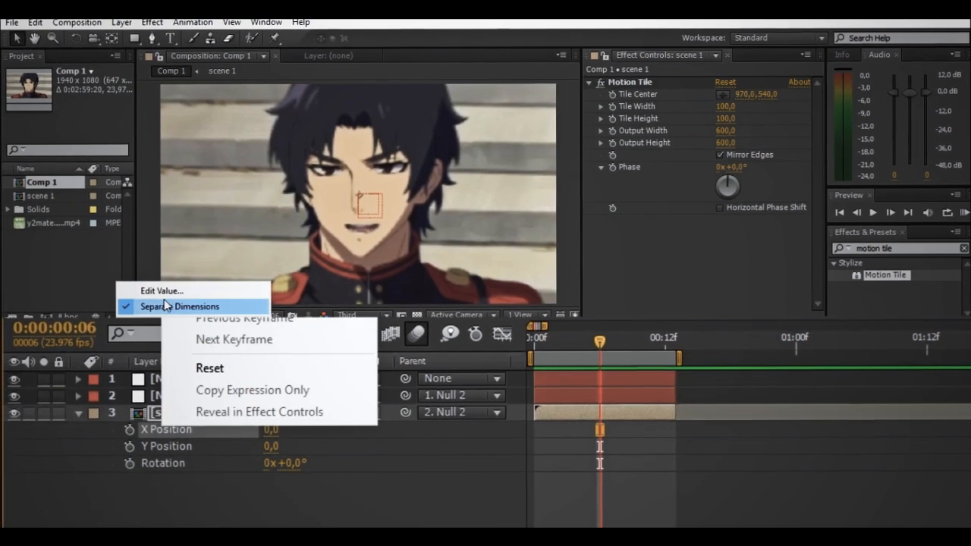
pyautogui.click(164, 305)
pyautogui.rightClick(181, 423)
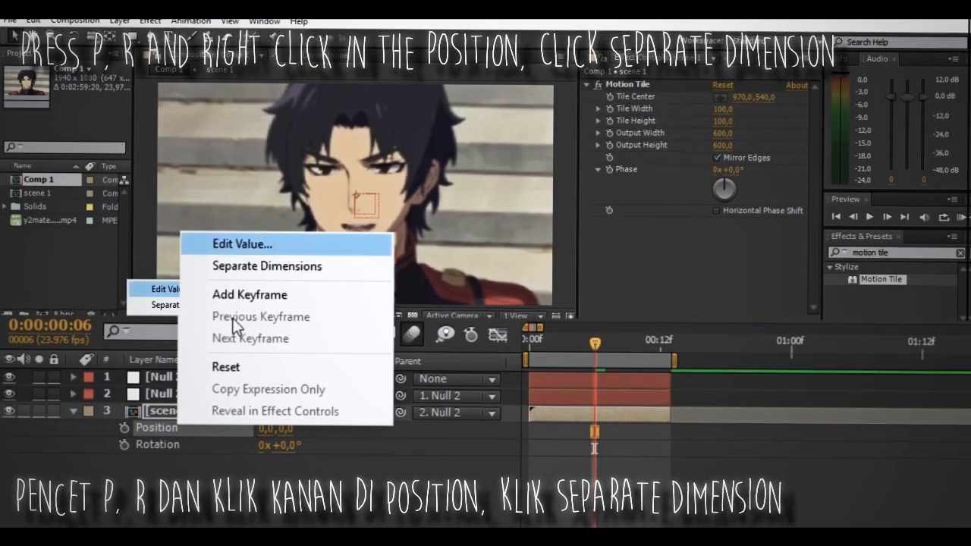
pyautogui.click(169, 307)
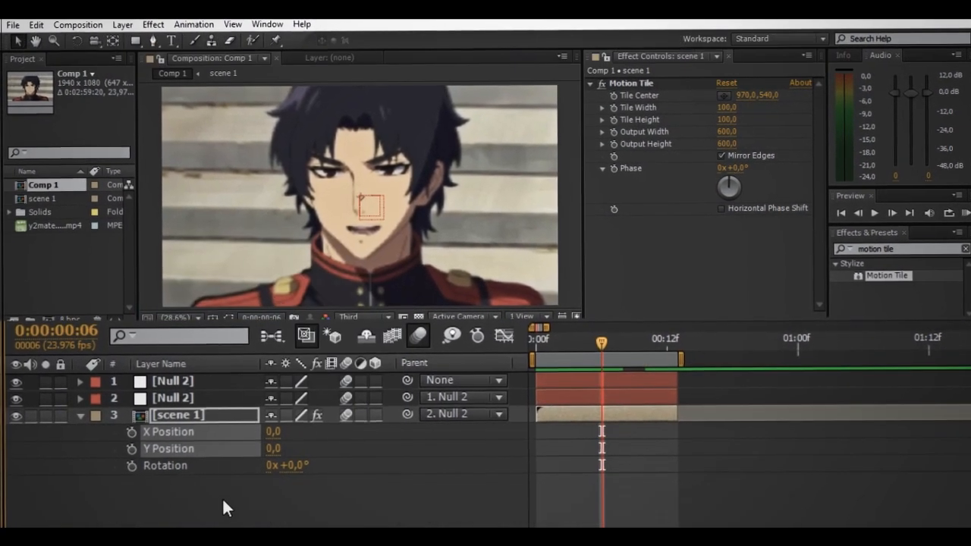
# Keyframe the scene 1 layer's X Position at 322 on frame 0
pyautogui.click(538, 341)
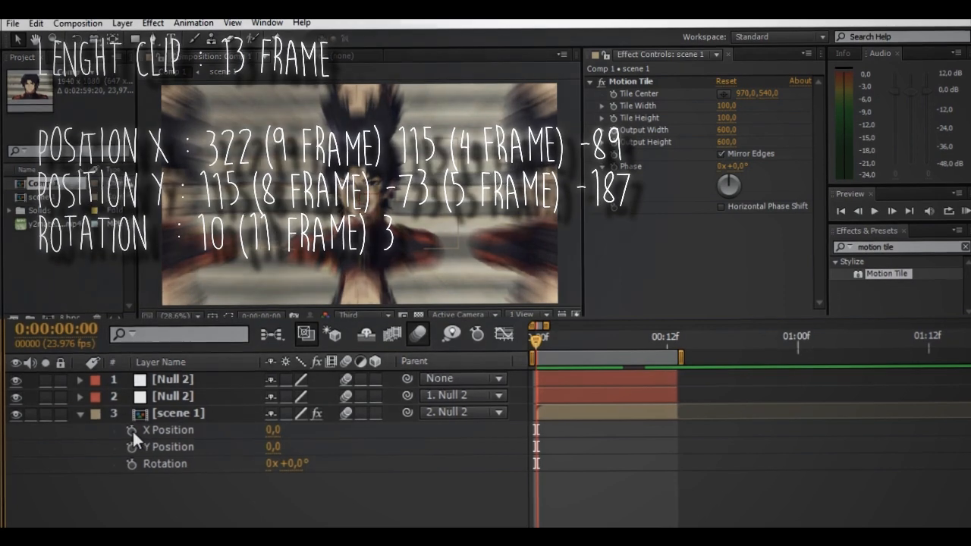
pyautogui.click(130, 429)
pyautogui.click(271, 429)
pyautogui.write('3')
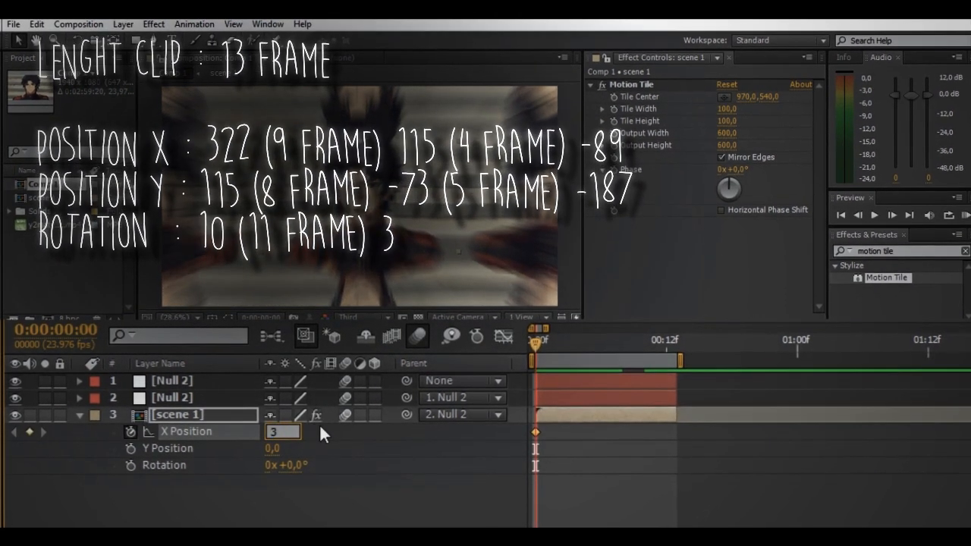
pyautogui.write('22')
pyautogui.press('Return')
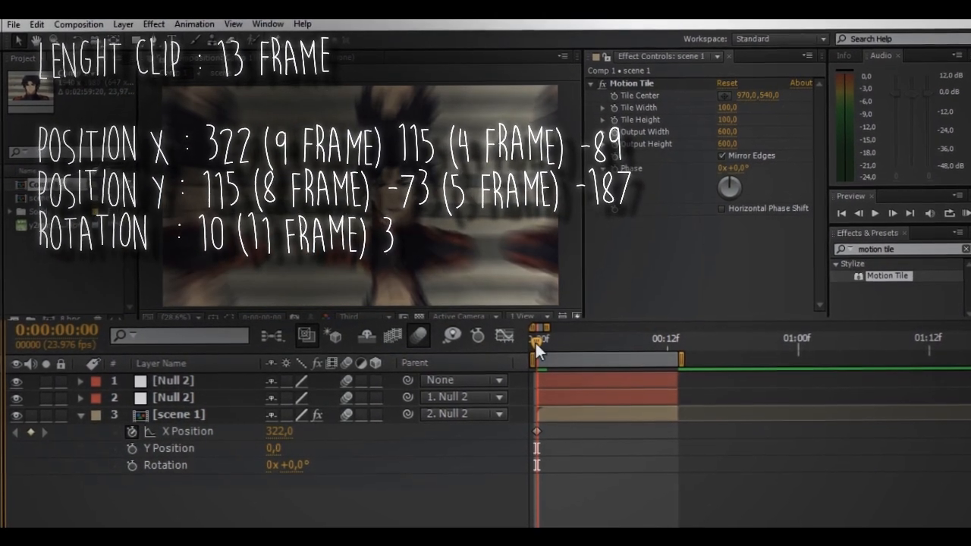
# Add an X Position keyframe of 115 at frame 9 on the scene 1 layer
pyautogui.press('pagedown')
pyautogui.press('pagedown')
pyautogui.press('pagedown')
pyautogui.press('pagedown')
pyautogui.press('pagedown')
pyautogui.press('pagedown')
pyautogui.press('pagedown')
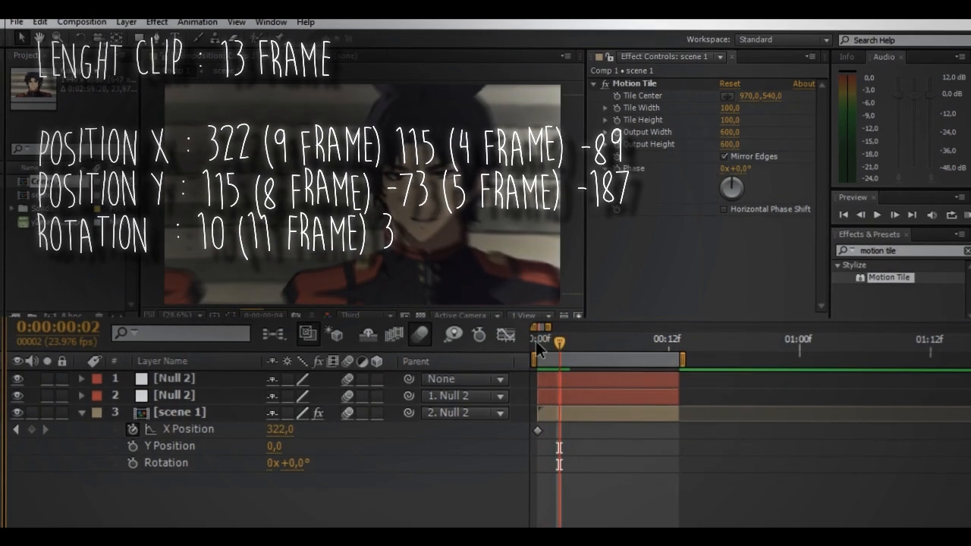
pyautogui.press('pagedown')
pyautogui.press('pagedown')
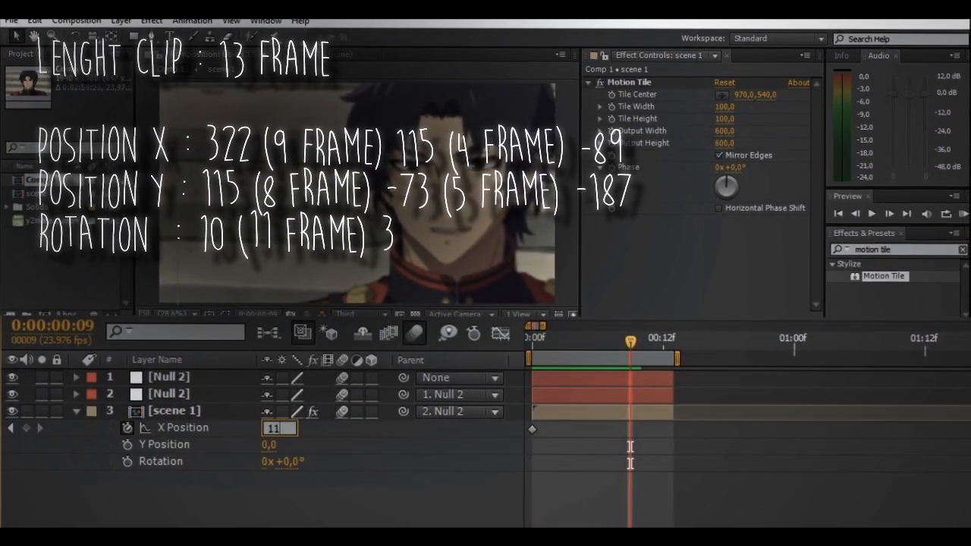
pyautogui.press('Return')
# Add an X Position keyframe of -89 at frame 13 on the scene 1 layer
pyautogui.press('pagedown')
pyautogui.press('pagedown')
pyautogui.press('pagedown')
pyautogui.press('pagedown')
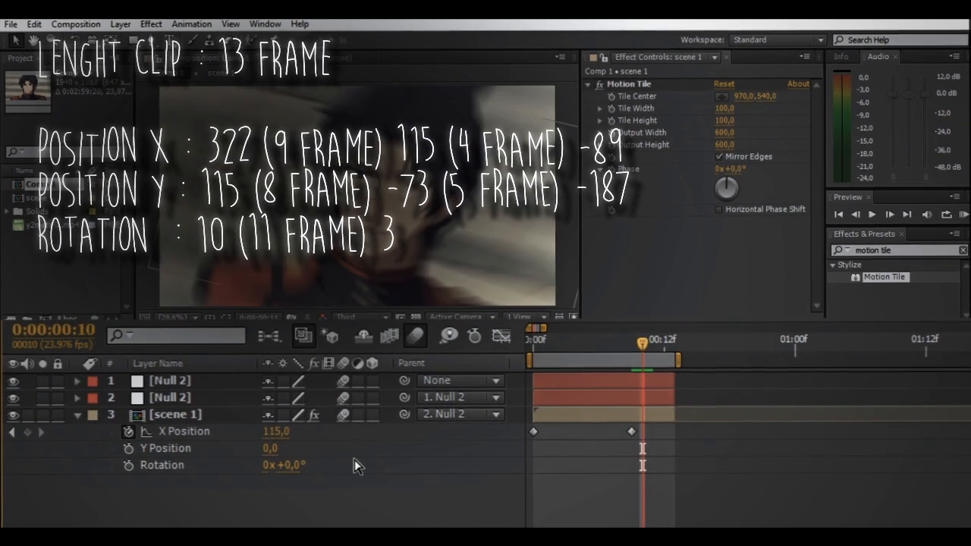
pyautogui.click(278, 430)
pyautogui.write('-89')
pyautogui.press('Return')
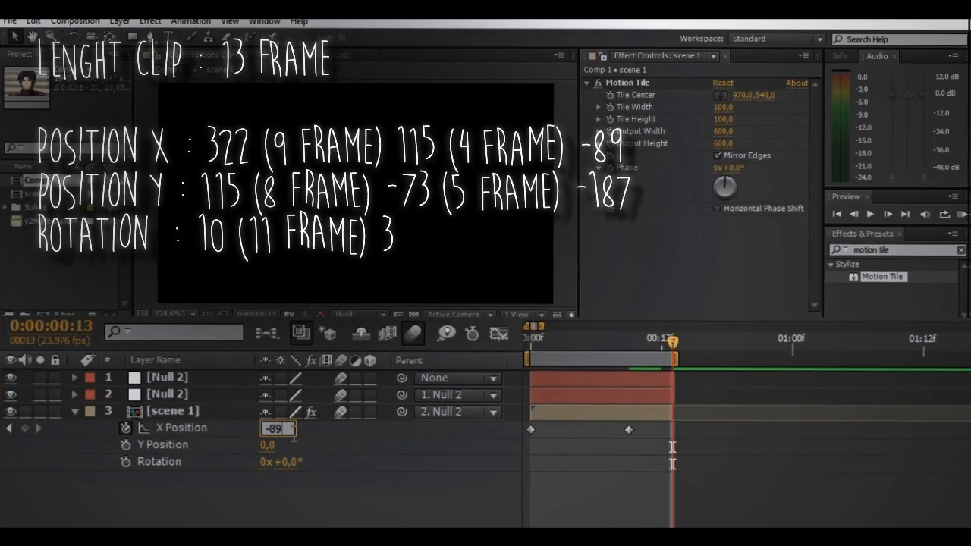
# Keyframe the scene 1 layer's Y Position at 115 on frame 0
pyautogui.press('space')
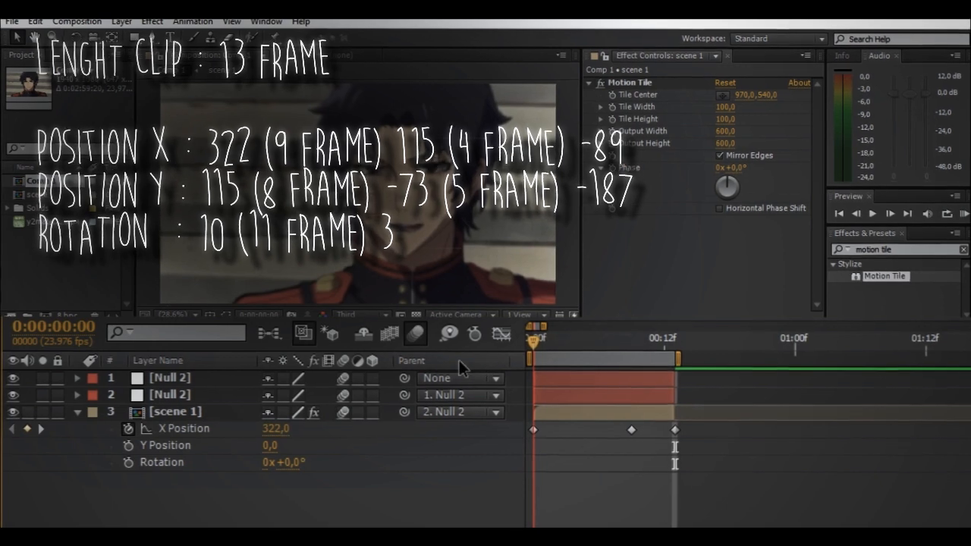
pyautogui.press('Home')
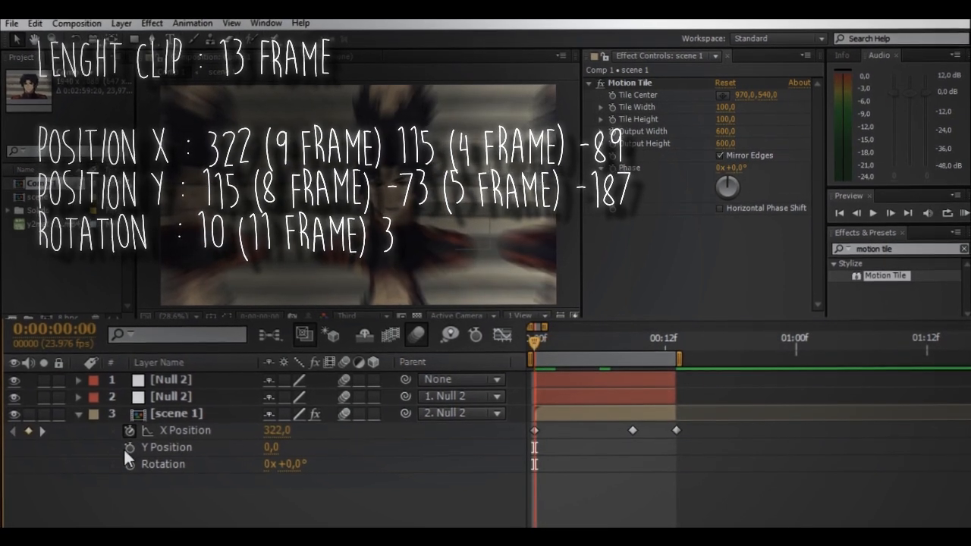
pyautogui.click(131, 447)
pyautogui.click(273, 448)
pyautogui.write('115')
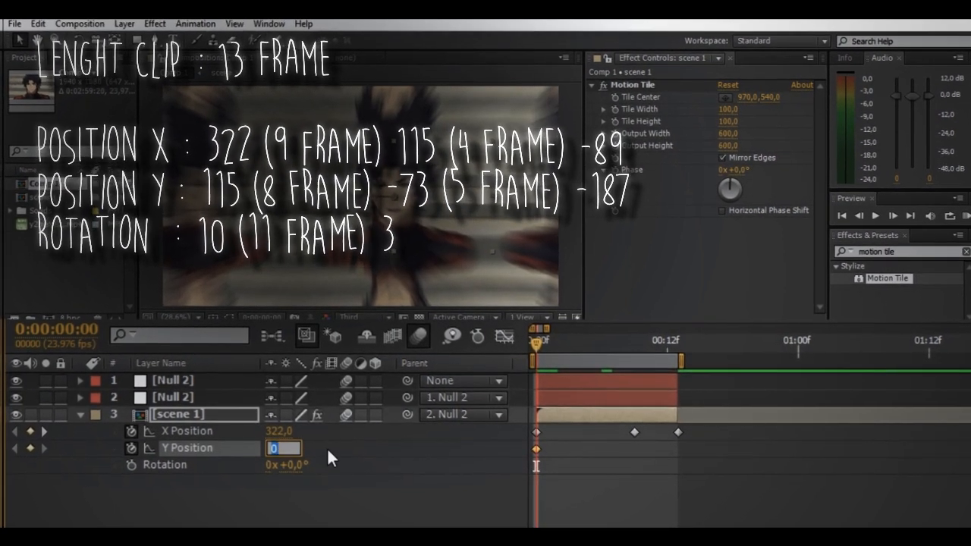
pyautogui.press('Return')
# Add a Y Position keyframe of -73 at frame 8 on the scene 1 layer
pyautogui.press('pagedown')
pyautogui.press('pagedown')
pyautogui.press('pagedown')
pyautogui.press('pagedown')
pyautogui.press('pagedown')
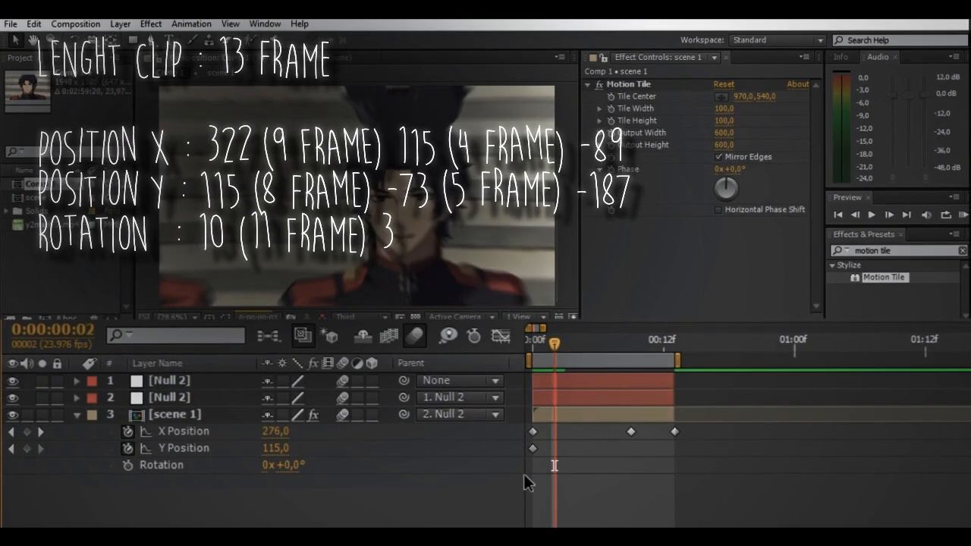
pyautogui.press('pagedown')
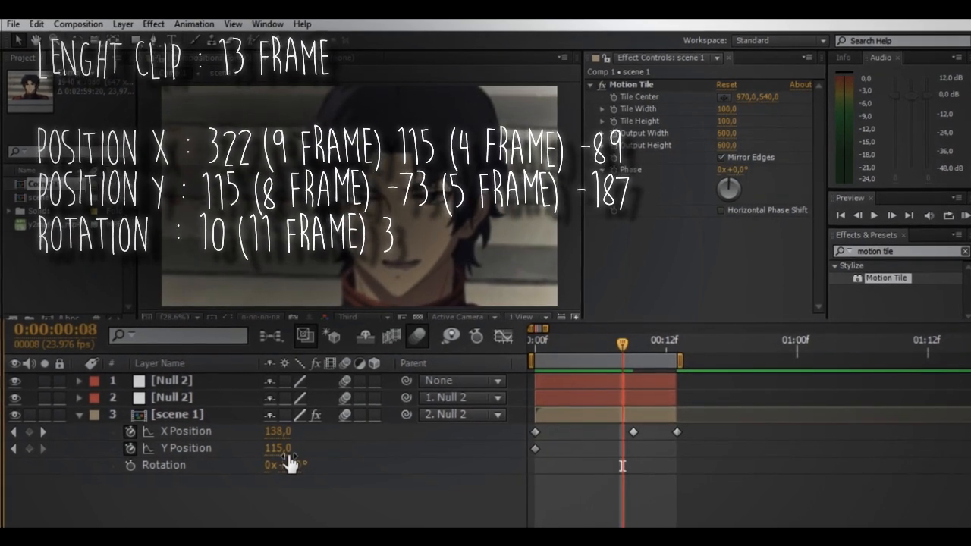
pyautogui.click(276, 449)
pyautogui.write('-73')
pyautogui.press('Return')
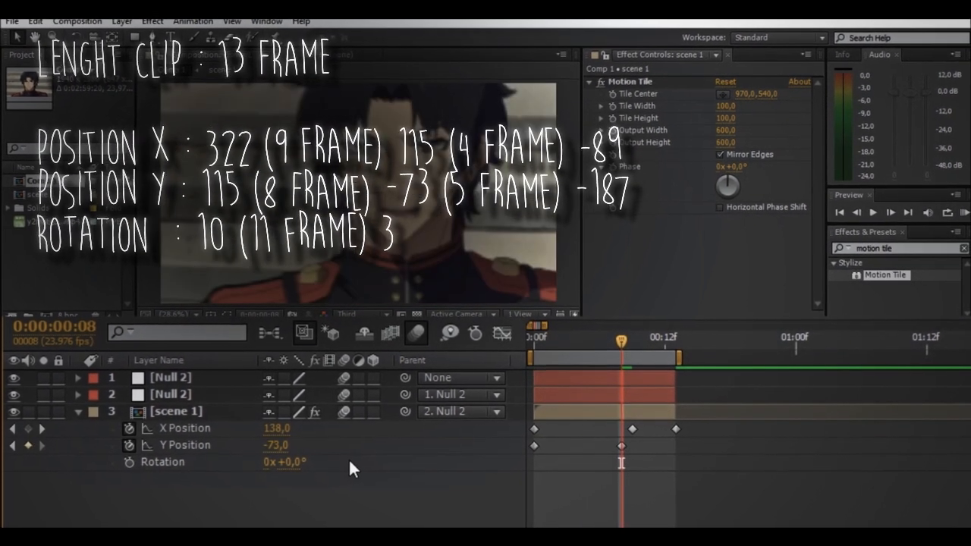
# Add a Y Position keyframe of -187 at frame 13 on the scene 1 layer
pyautogui.press('pagedown')
pyautogui.press('pagedown')
pyautogui.press('pagedown')
pyautogui.press('pagedown')
pyautogui.press('pagedown')
pyautogui.click(273, 447)
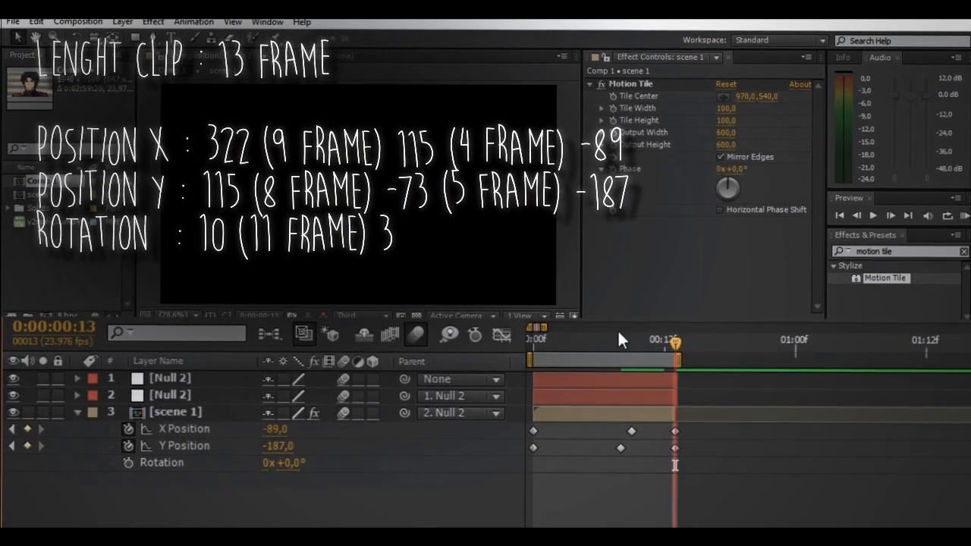
# Keyframe the scene 1 layer's rotation at 10° on frame 0
pyautogui.press('Home')
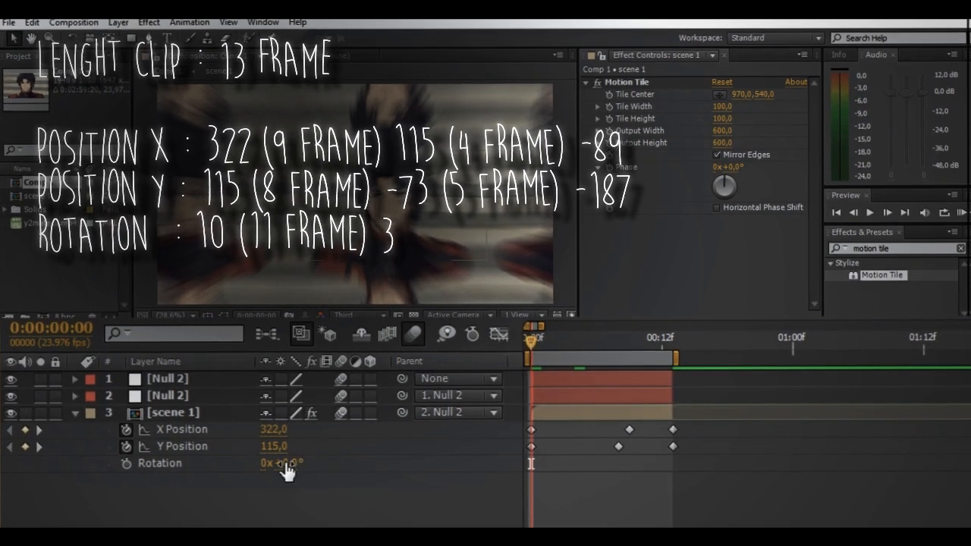
pyautogui.click(126, 463)
pyautogui.click(288, 471)
pyautogui.write('10')
pyautogui.click(374, 457)
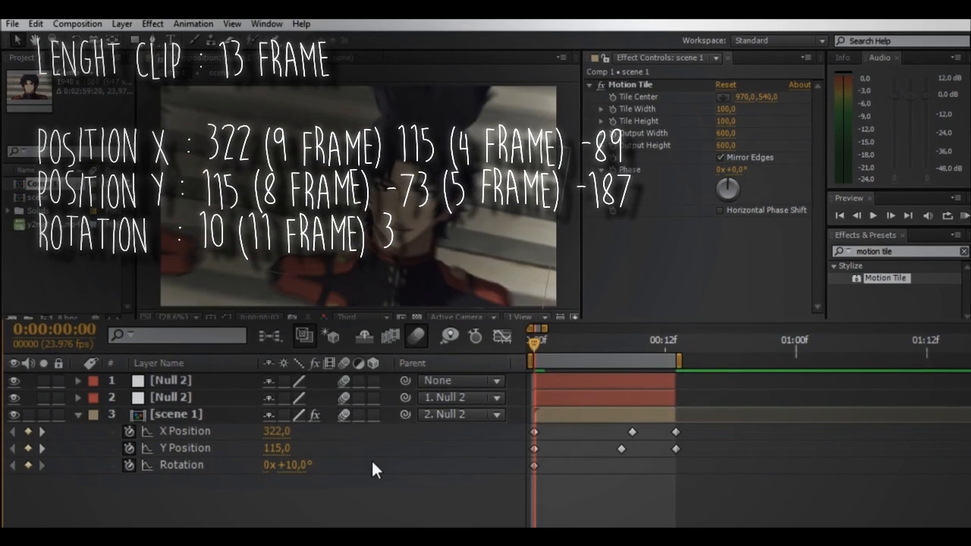
pyautogui.press('space')
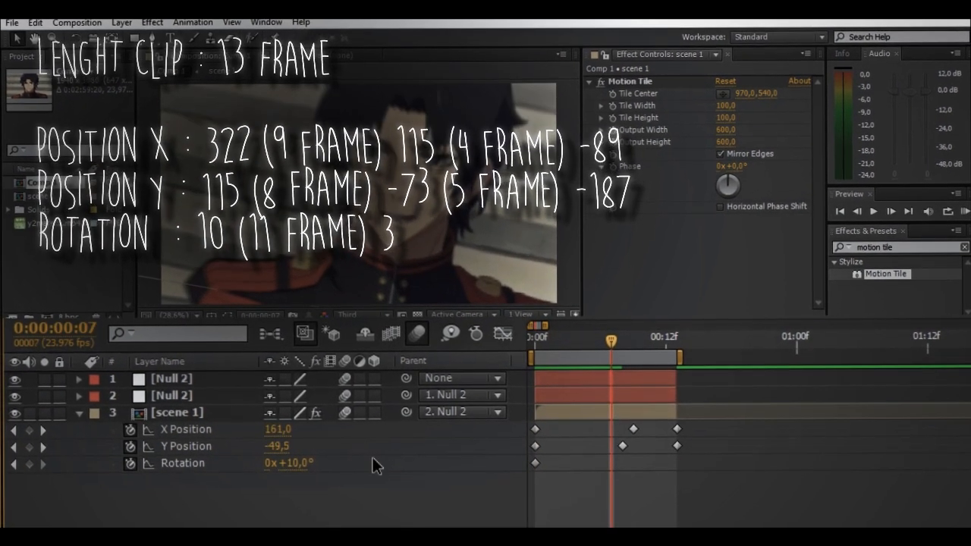
# Add a Rotation keyframe of 3° at frame 11 on the scene 1 layer
pyautogui.click(301, 465)
pyautogui.write('3')
pyautogui.click(346, 459)
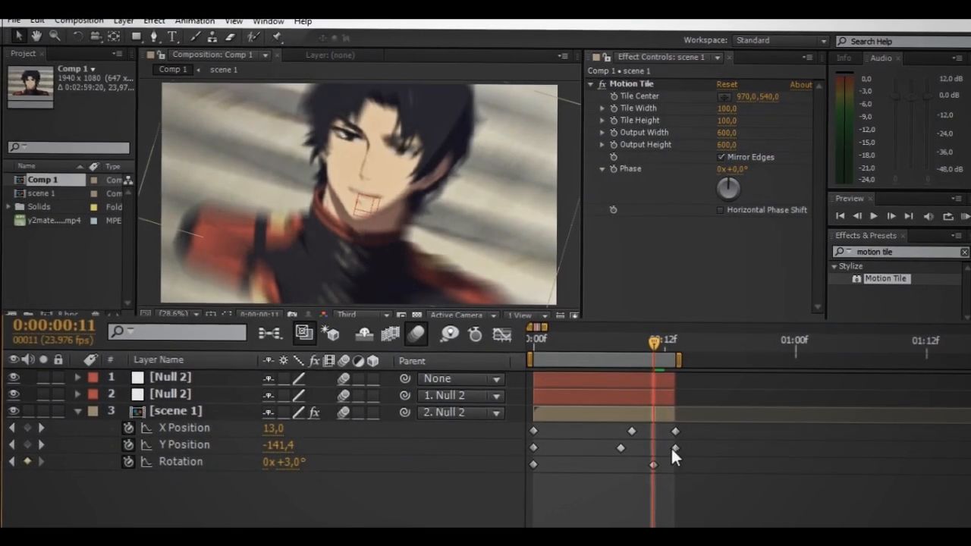
# Apply Easy Ease to all of the scene 1 layer's X Position, Y Position and Rotation keyframes
pyautogui.moveTo(696, 430); pyautogui.dragTo(503, 497)
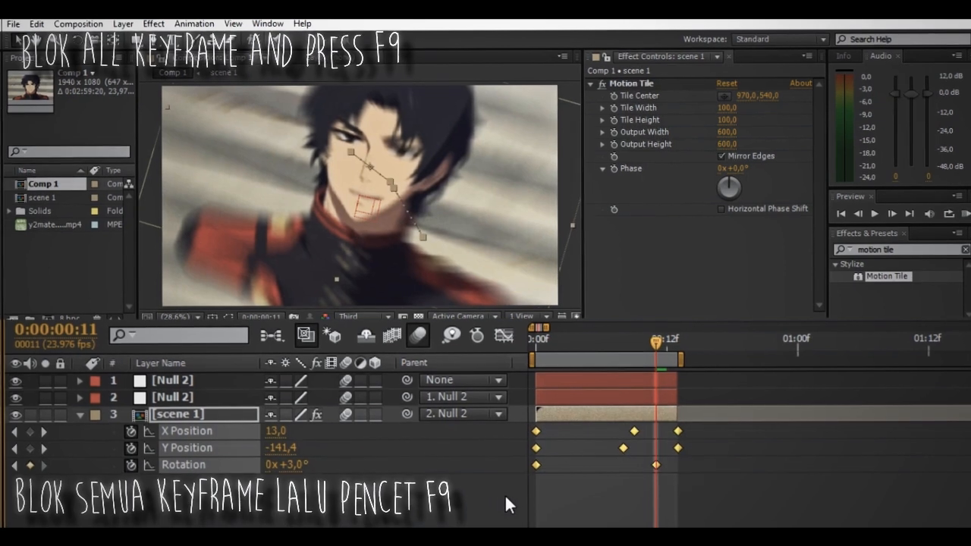
pyautogui.press('F9')
pyautogui.click(550, 478)
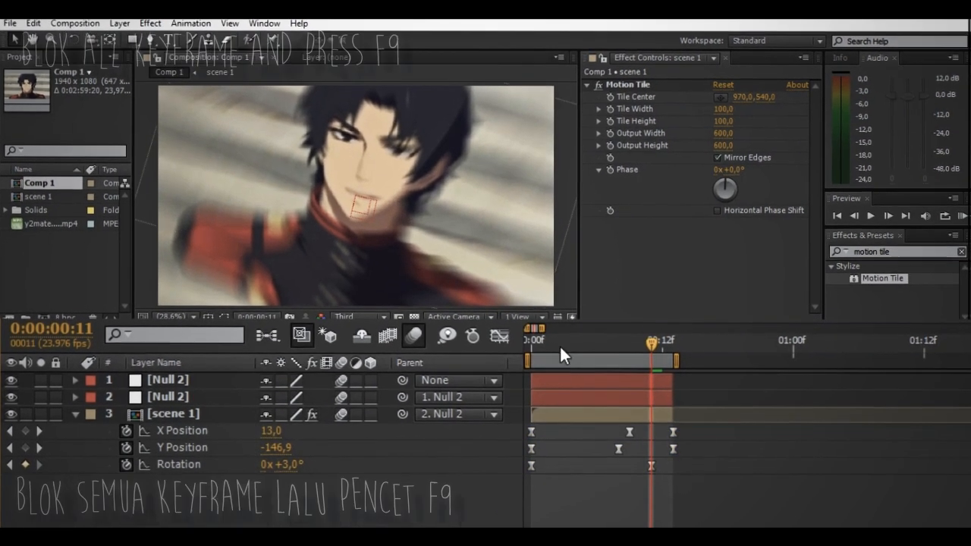
# Reshape the scene 1 layer's X Position value curve so it falls steeply from the first keyframe and dips before frame 9
pyautogui.click(556, 345)
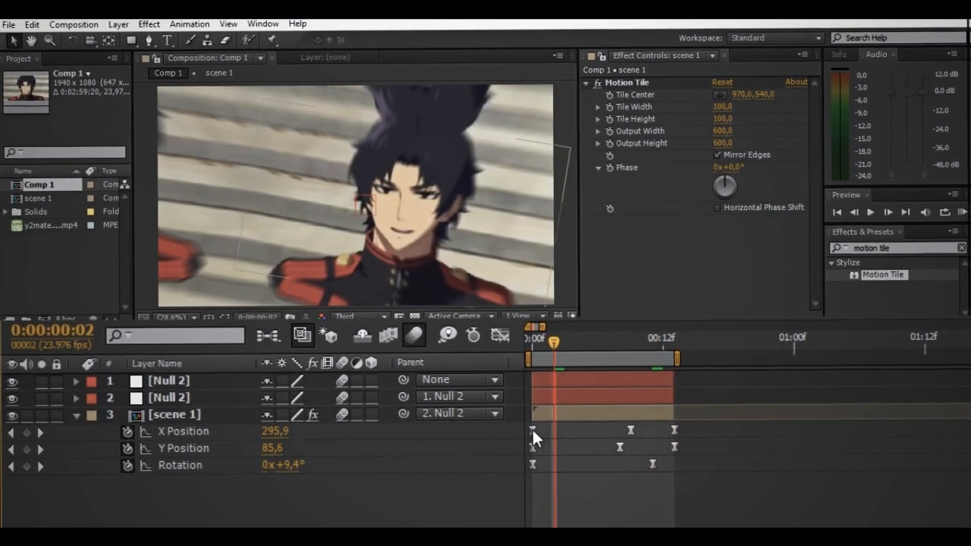
pyautogui.click(532, 427)
pyautogui.click(500, 335)
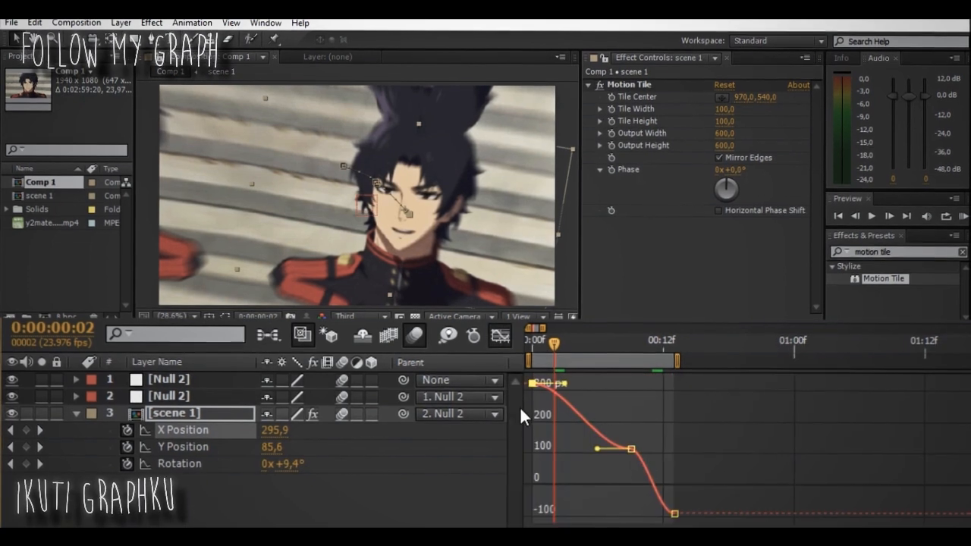
pyautogui.press('=')
pyautogui.press('=')
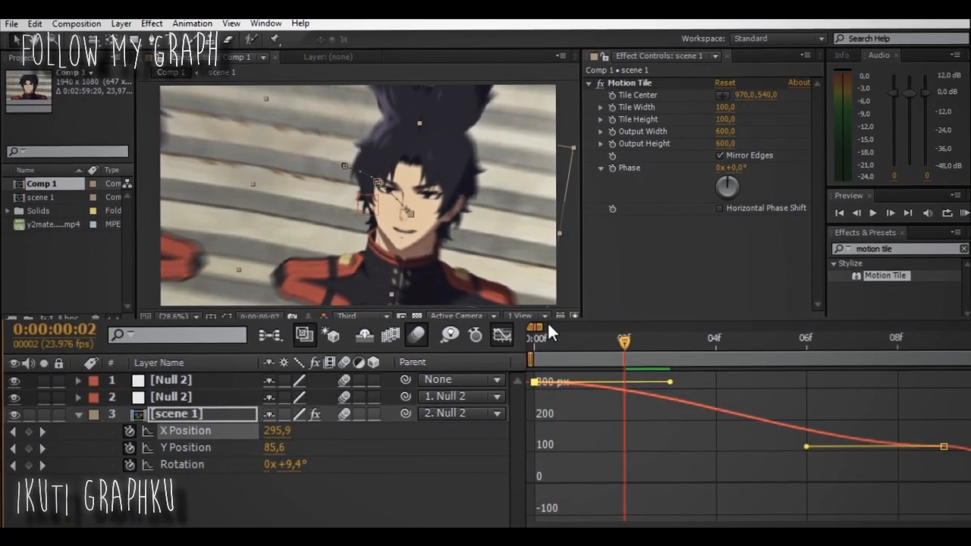
pyautogui.press('-')
pyautogui.press('-')
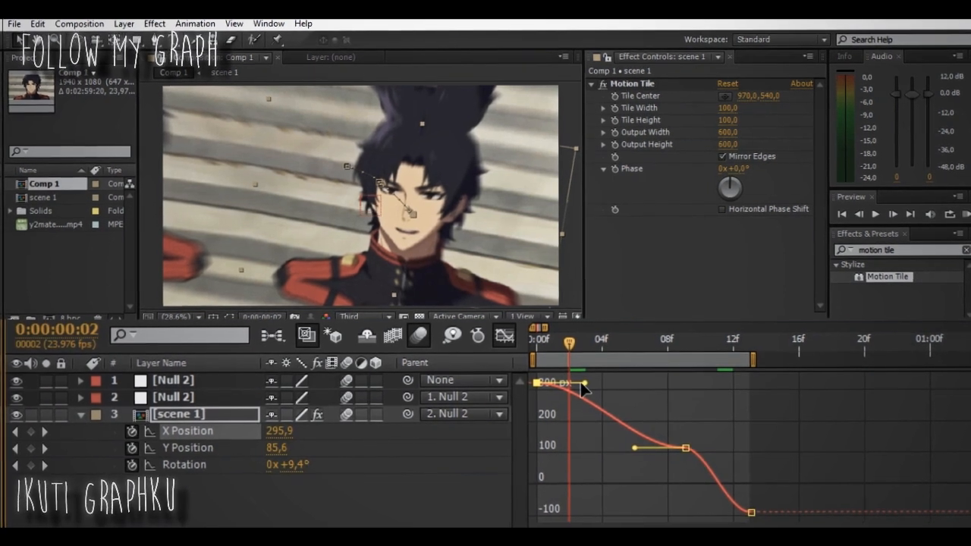
pyautogui.click(573, 404)
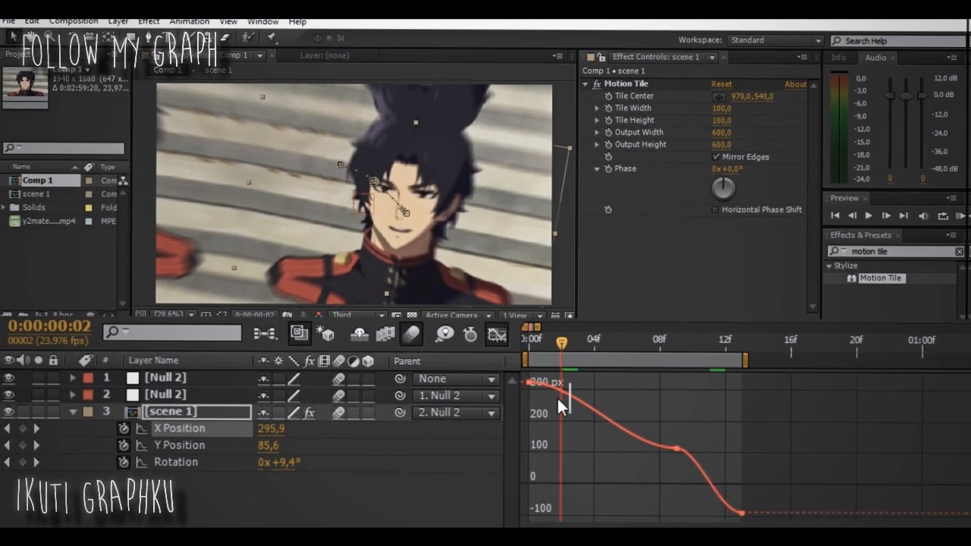
pyautogui.doubleClick(548, 385)
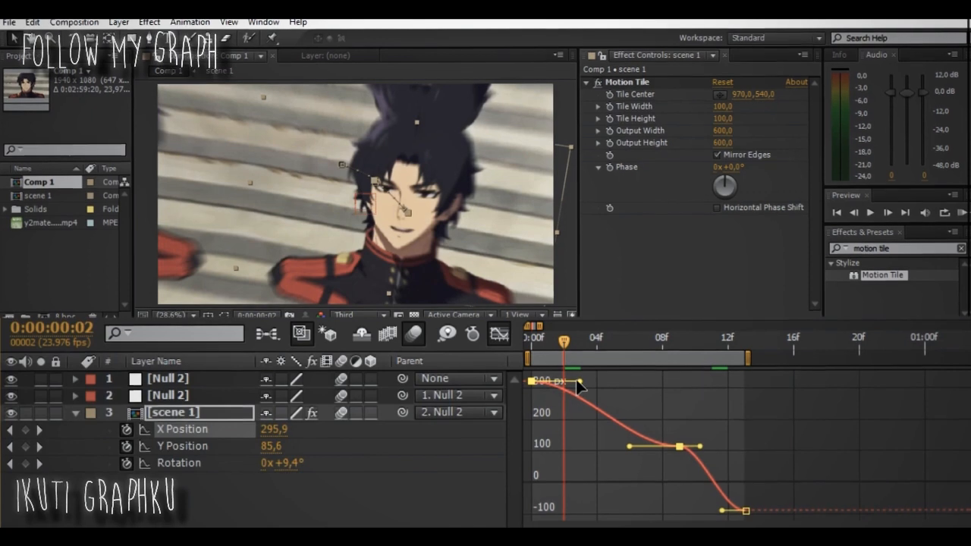
pyautogui.moveTo(562, 422); pyautogui.dragTo(587, 524)
pyautogui.click(682, 435)
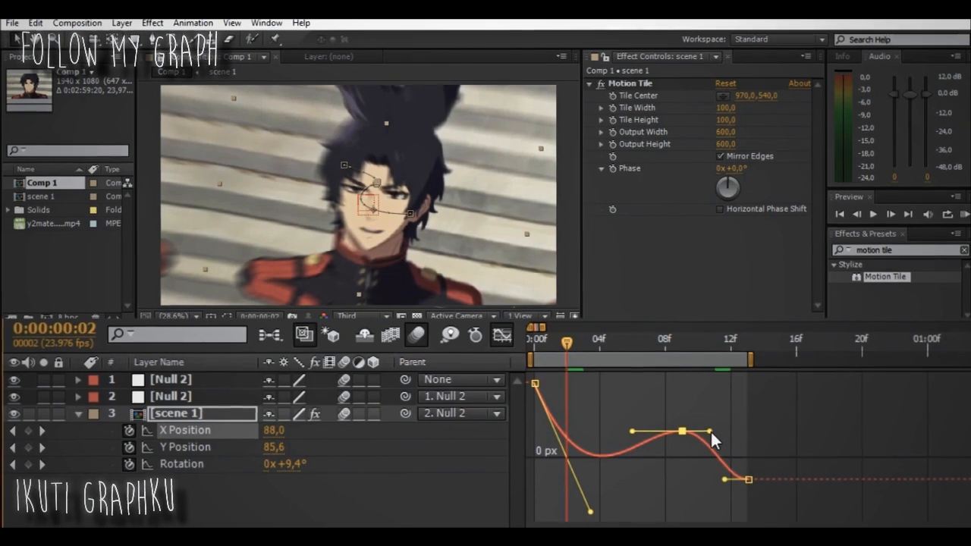
pyautogui.click(583, 403)
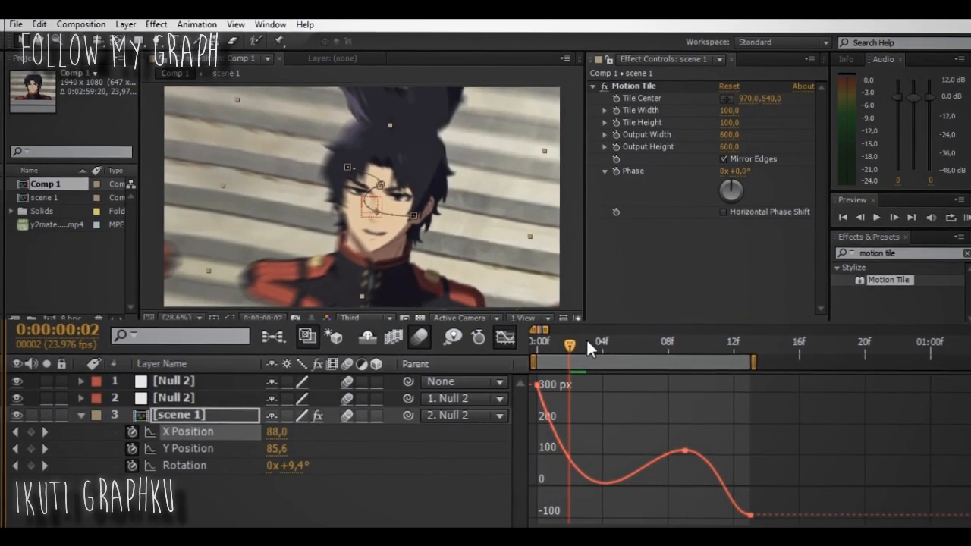
# Pull the first Rotation keyframe's handle on scene 1 far down so the value curve dips steeply before frame 11
pyautogui.click(196, 465)
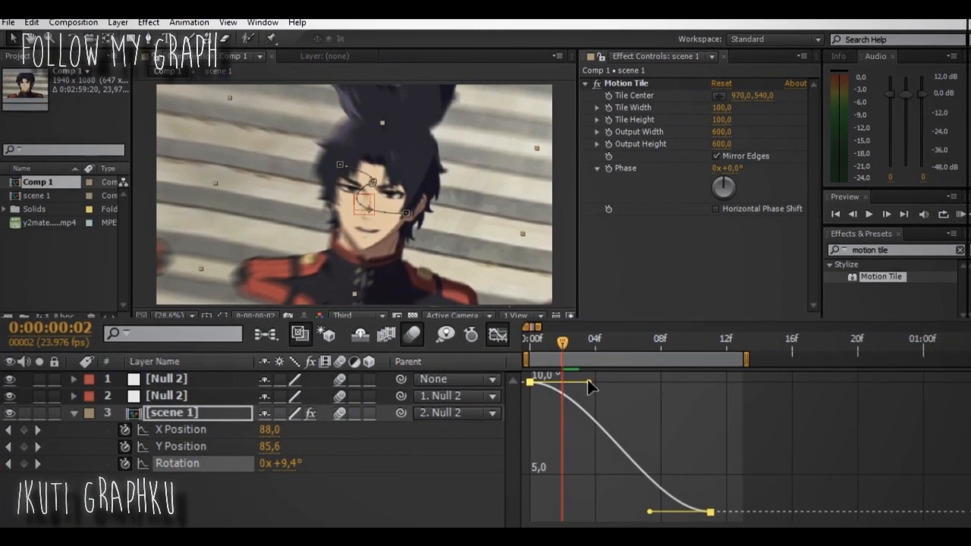
pyautogui.moveTo(590, 380); pyautogui.dragTo(628, 523)
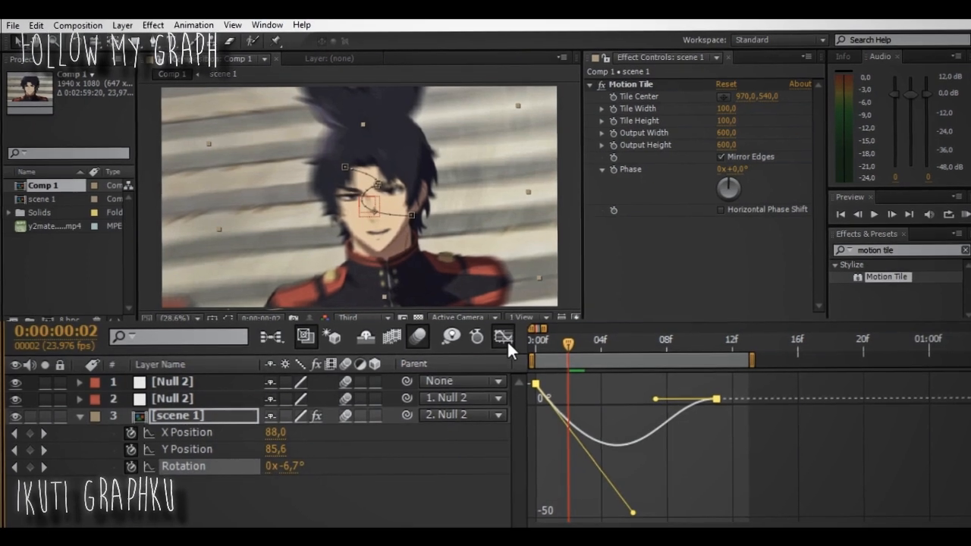
pyautogui.click(505, 335)
# Check the scene 1 layer's Y Position curve and play a RAM preview of the shake
pyautogui.click(535, 448)
pyautogui.click(503, 335)
pyautogui.click(503, 335)
pyautogui.click(963, 214)
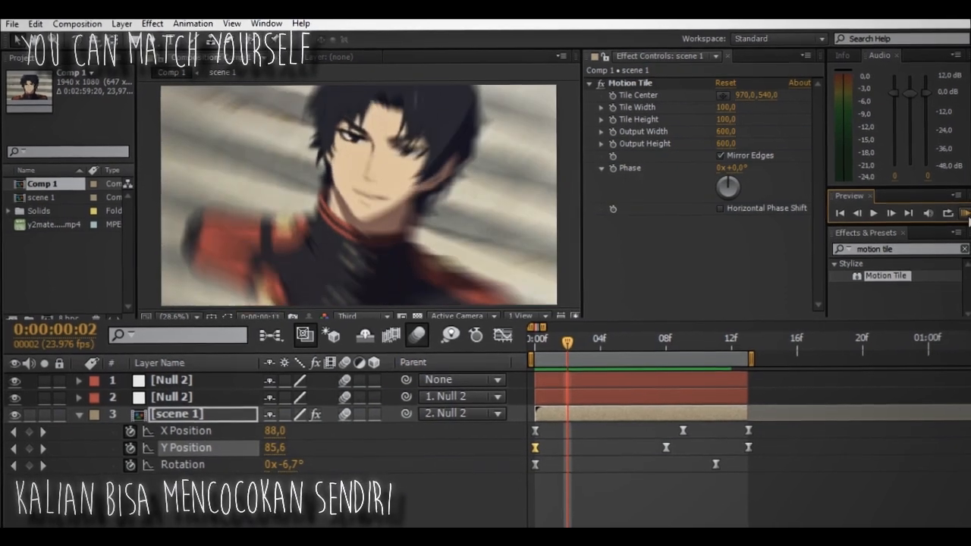
pyautogui.press('space')
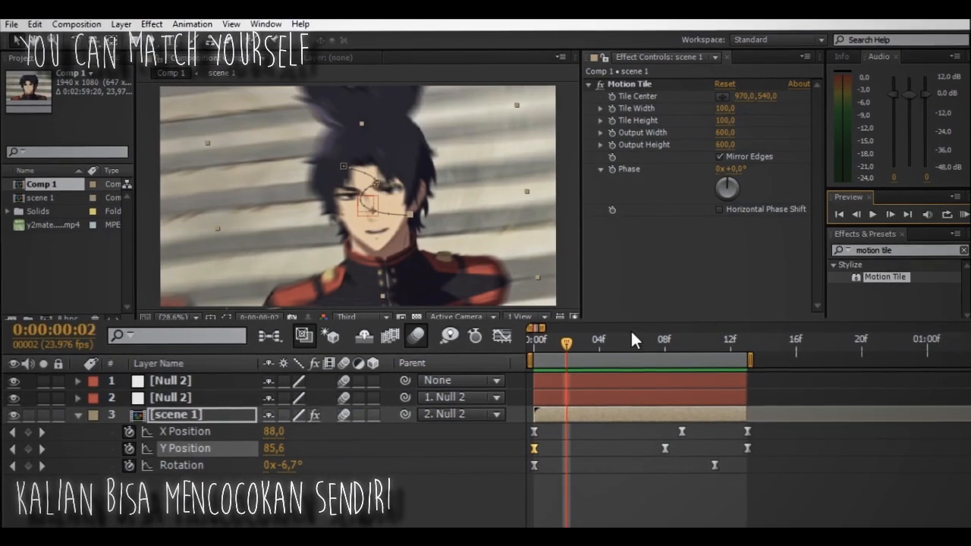
# Soften the scene 1 layer's Rotation curve by shortening the first keyframe's handle so it dips to about -10°
pyautogui.moveTo(570, 346); pyautogui.dragTo(630, 343)
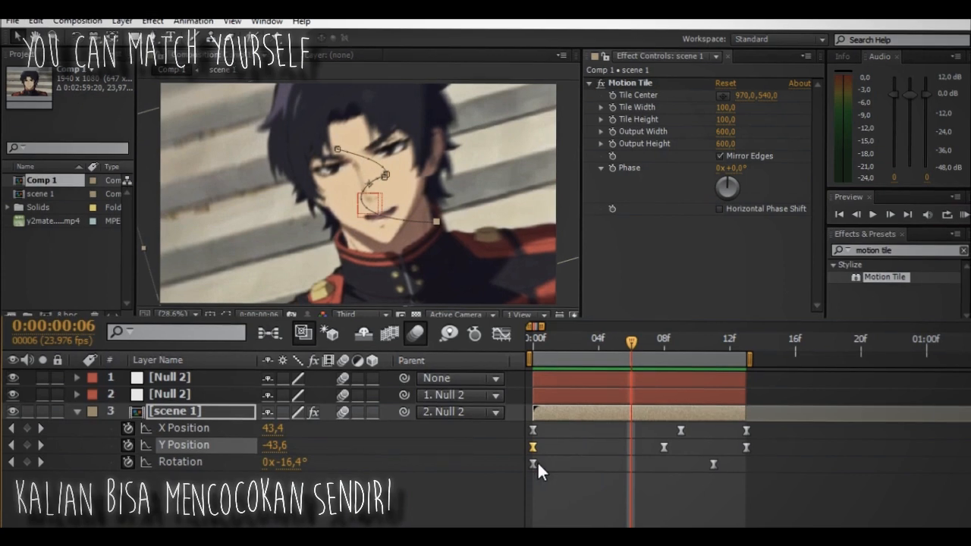
pyautogui.click(538, 469)
pyautogui.click(535, 463)
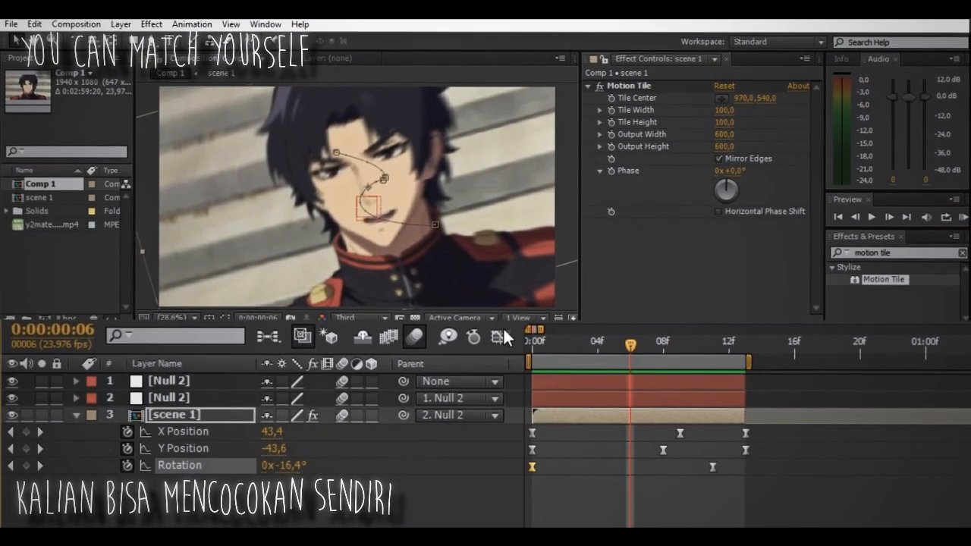
pyautogui.click(499, 334)
pyautogui.moveTo(567, 447); pyautogui.dragTo(616, 470)
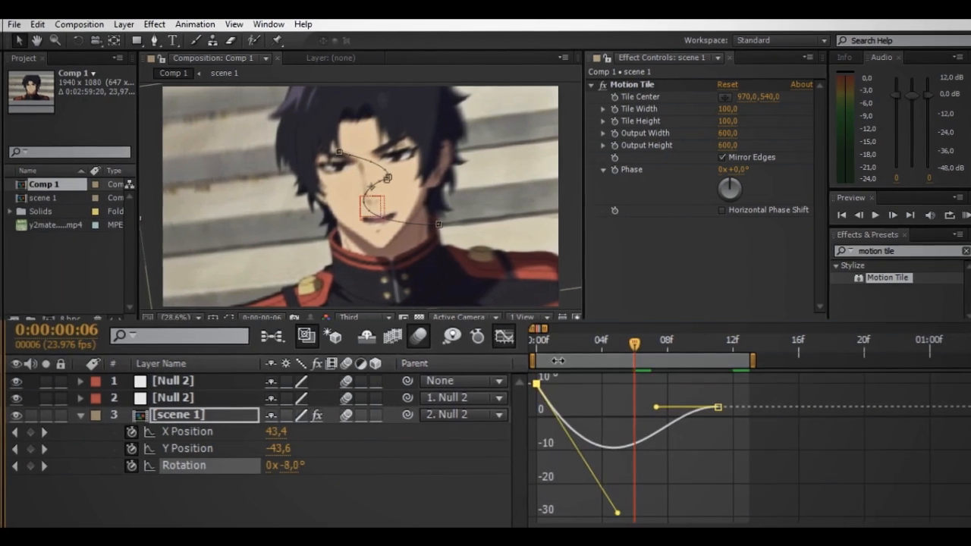
pyautogui.click(501, 337)
# Deepen the early dip in the scene 1 layer's X Position curve by lengthening the first keyframe's handle, and preview the result
pyautogui.click(243, 432)
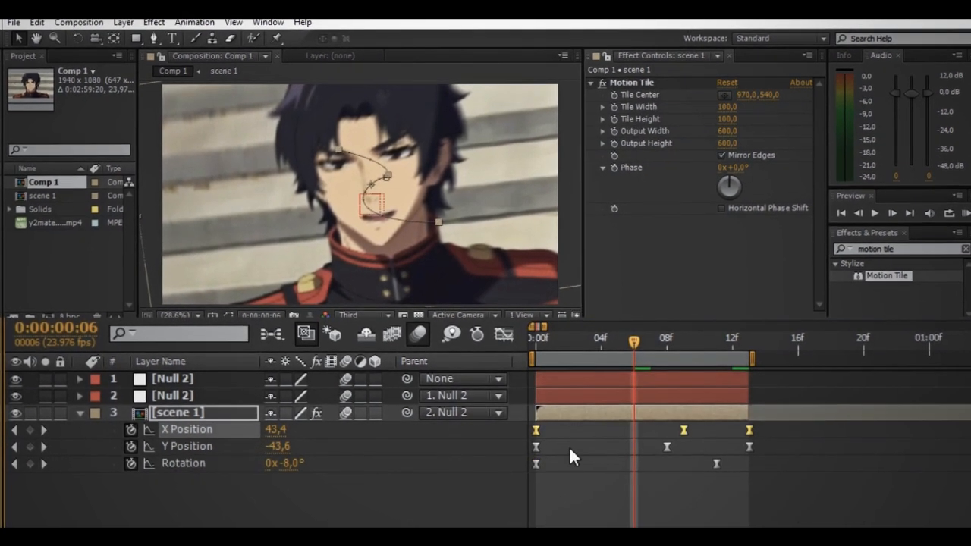
pyautogui.click(503, 340)
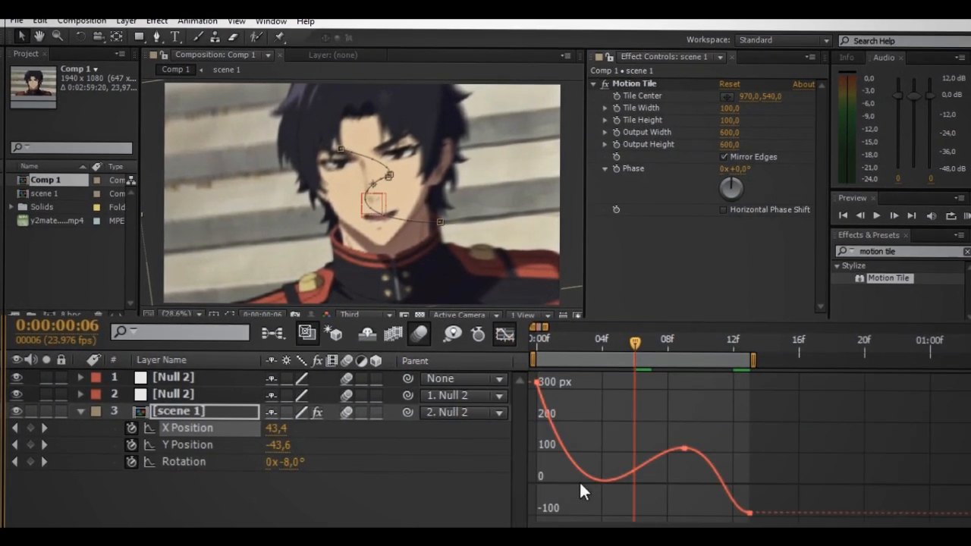
pyautogui.click(583, 471)
pyautogui.click(594, 501)
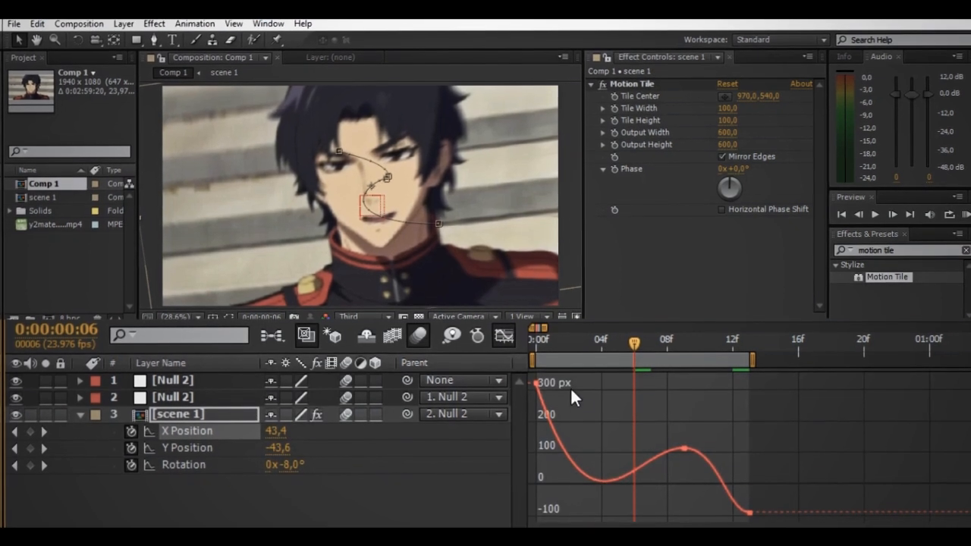
pyautogui.moveTo(534, 383); pyautogui.dragTo(592, 516)
pyautogui.hotkey('shift', 'F3')
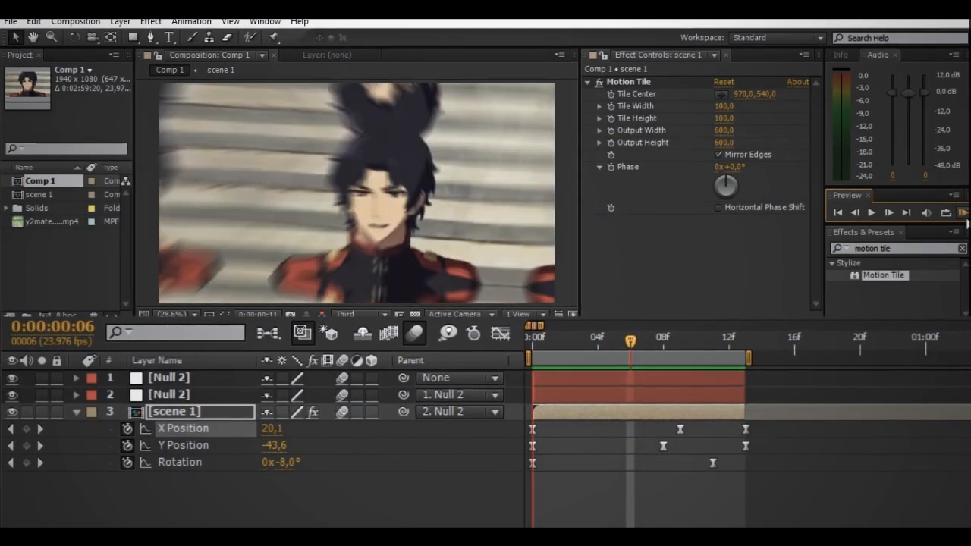
pyautogui.press('space')
# Reveal the top null's keyframes and move its first Rotation keyframe to frame 7
pyautogui.click(662, 381)
pyautogui.press('u')
pyautogui.moveTo(682, 395); pyautogui.dragTo(656, 401)
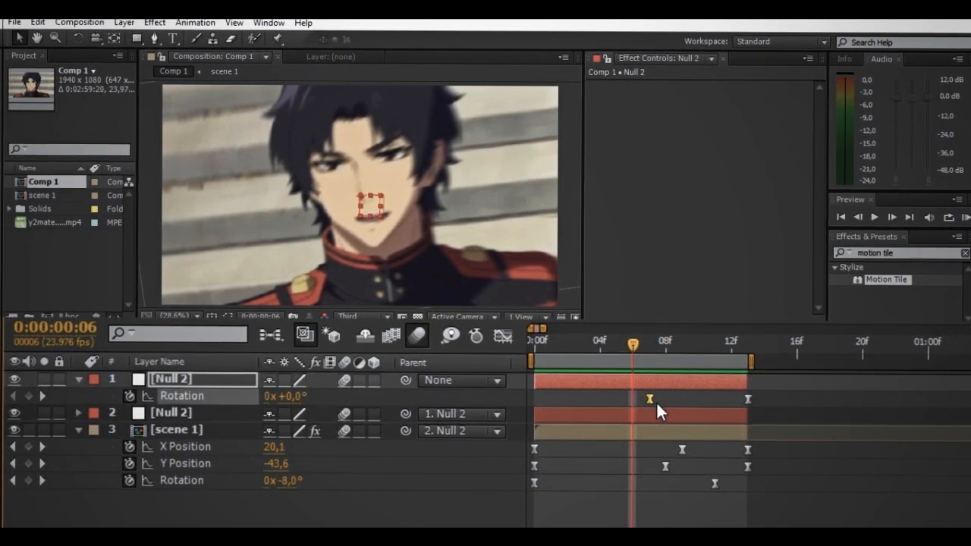
# Shorten the end handle of the top null's Rotation curve for a smoother steep rise to the last keyframe, and preview it
pyautogui.click(503, 338)
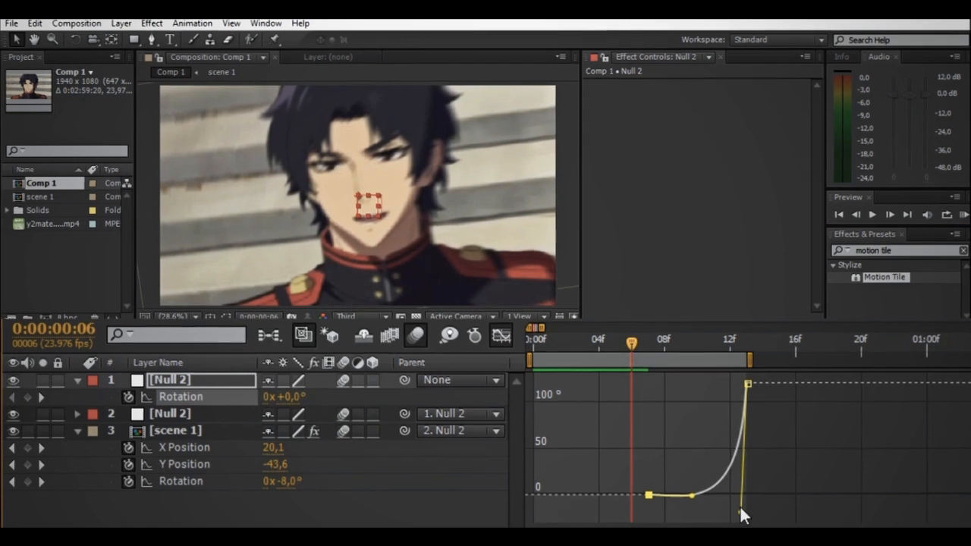
pyautogui.moveTo(748, 484); pyautogui.dragTo(747, 481)
pyautogui.click(748, 487)
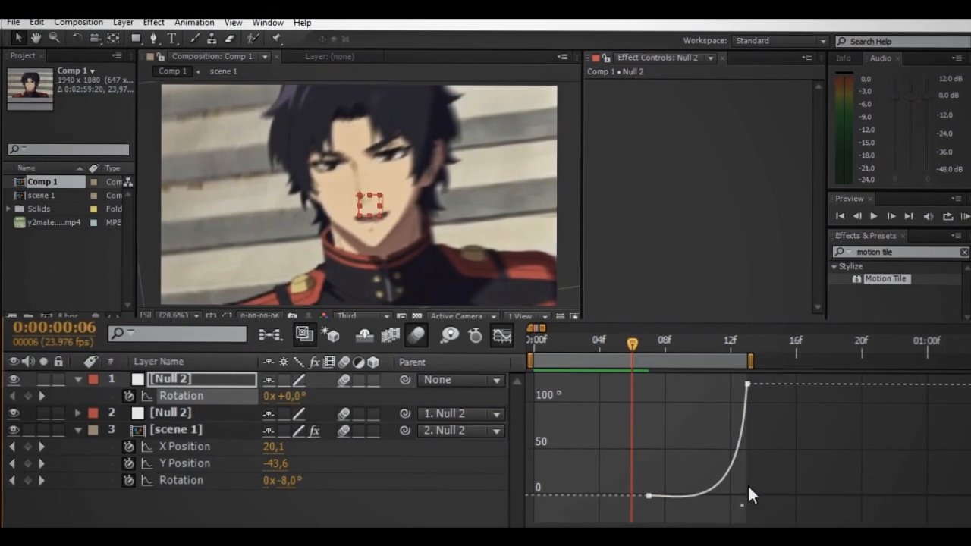
pyautogui.click(731, 479)
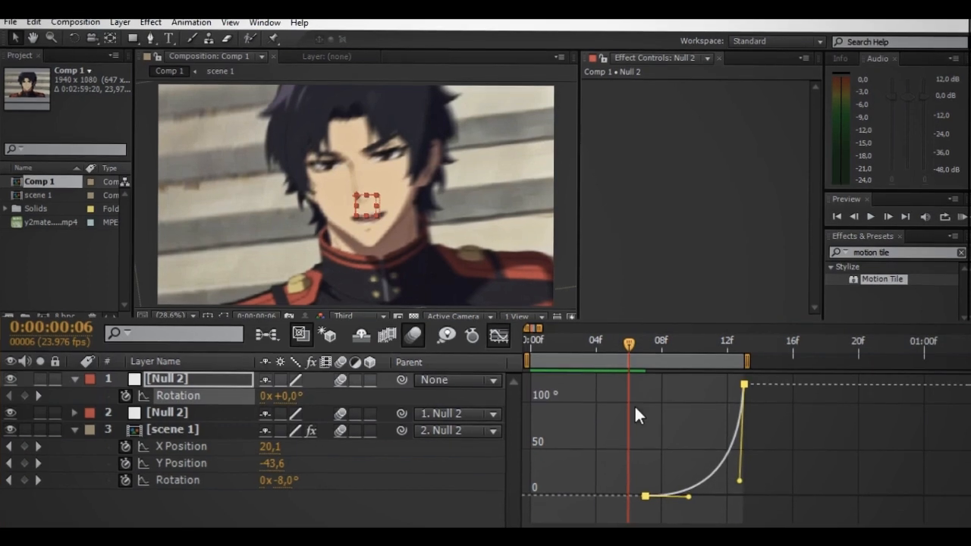
pyautogui.click(497, 336)
pyautogui.click(962, 216)
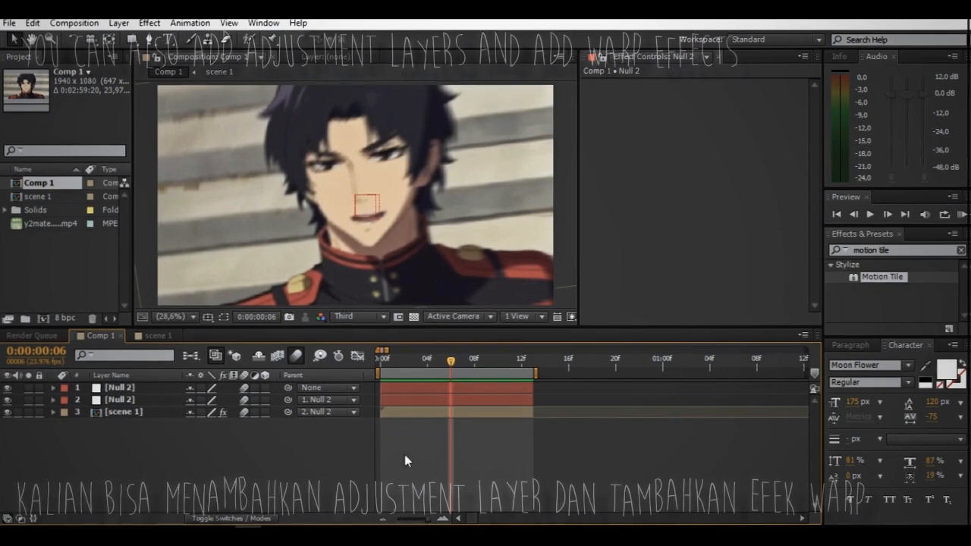
# Add a new adjustment layer above the nulls, ending with the 13-frame clip, and go to frame 12
pyautogui.rightClick(479, 449)
pyautogui.moveTo(455, 301)
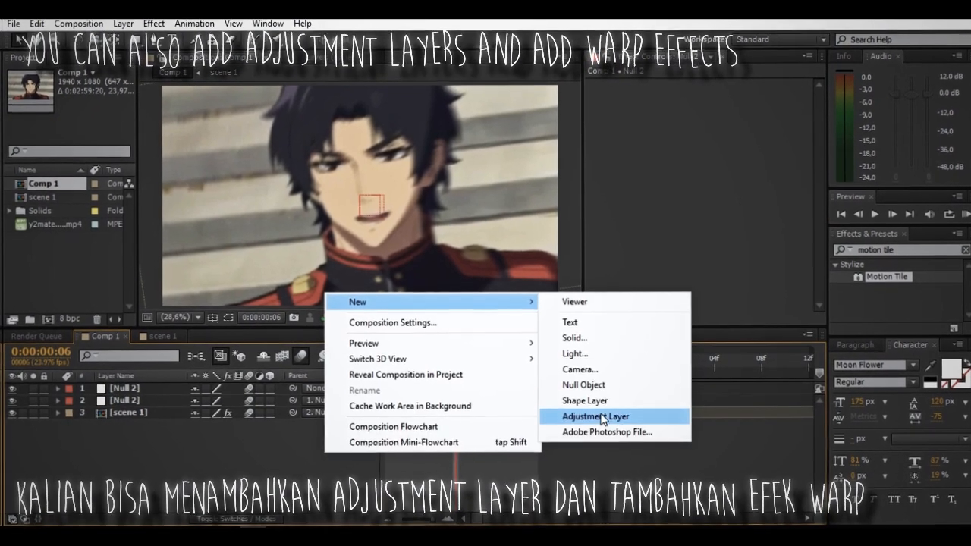
pyautogui.click(603, 417)
pyautogui.moveTo(529, 363); pyautogui.dragTo(540, 363)
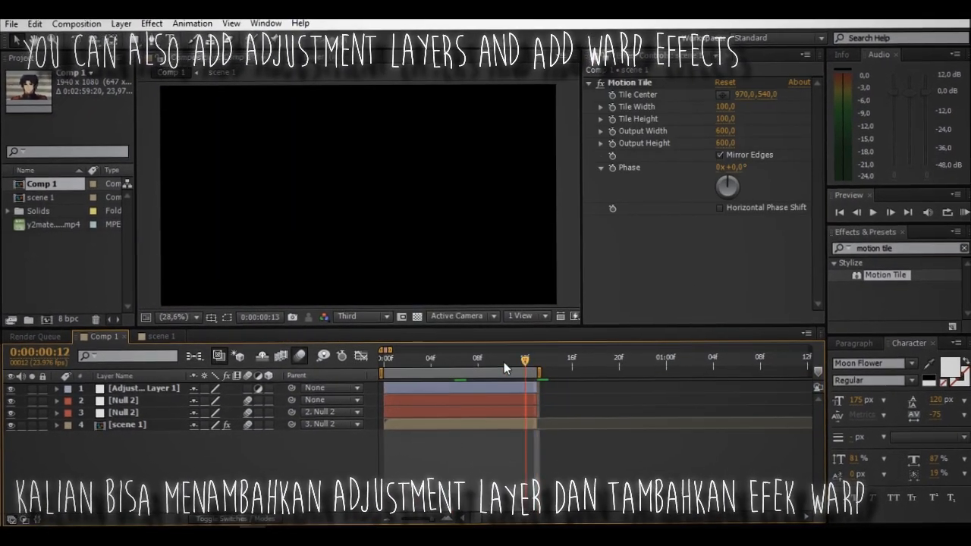
pyautogui.press('pageup')
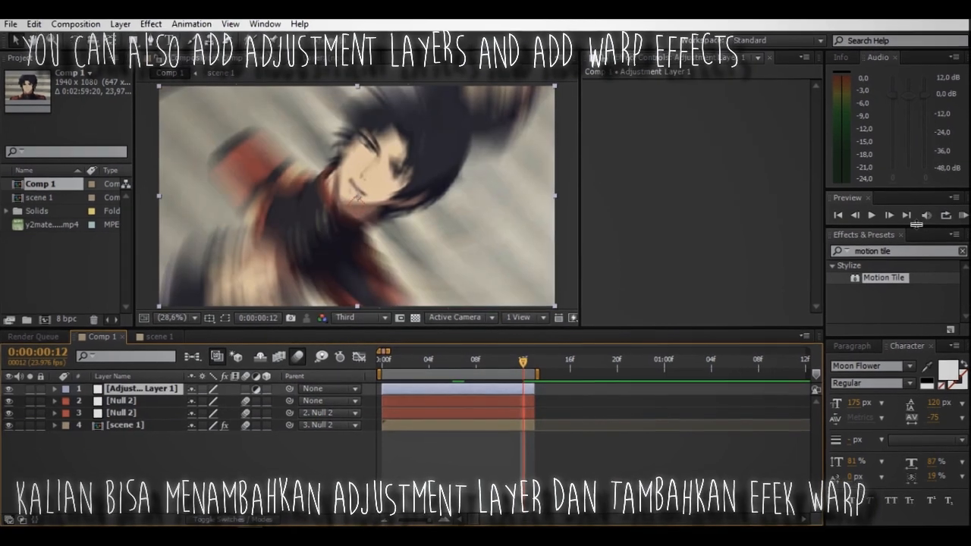
# Search the effects for "warp" and apply the Warp effect to the adjustment layer
pyautogui.moveTo(924, 251); pyautogui.dragTo(808, 250)
pyautogui.write('wa')
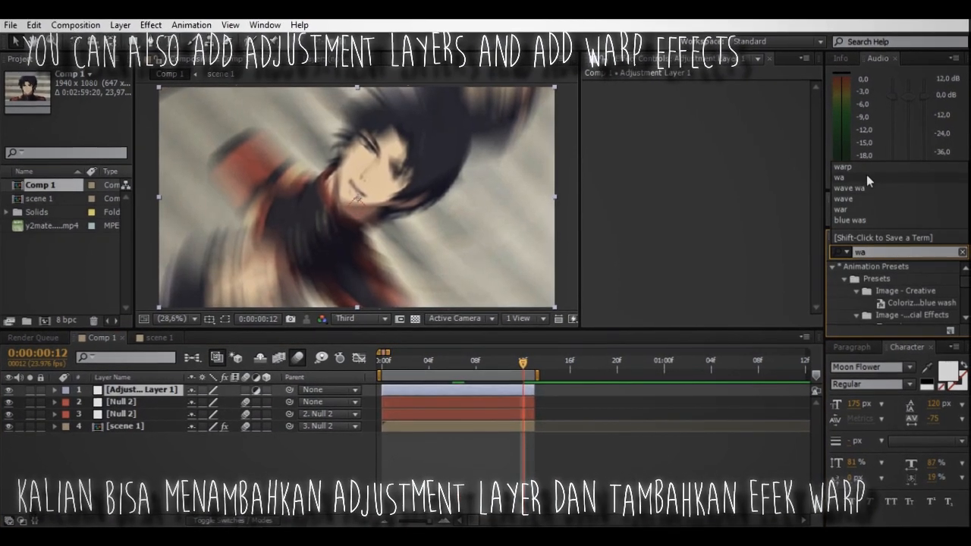
pyautogui.click(868, 167)
pyautogui.scroll(-3, 878, 289)
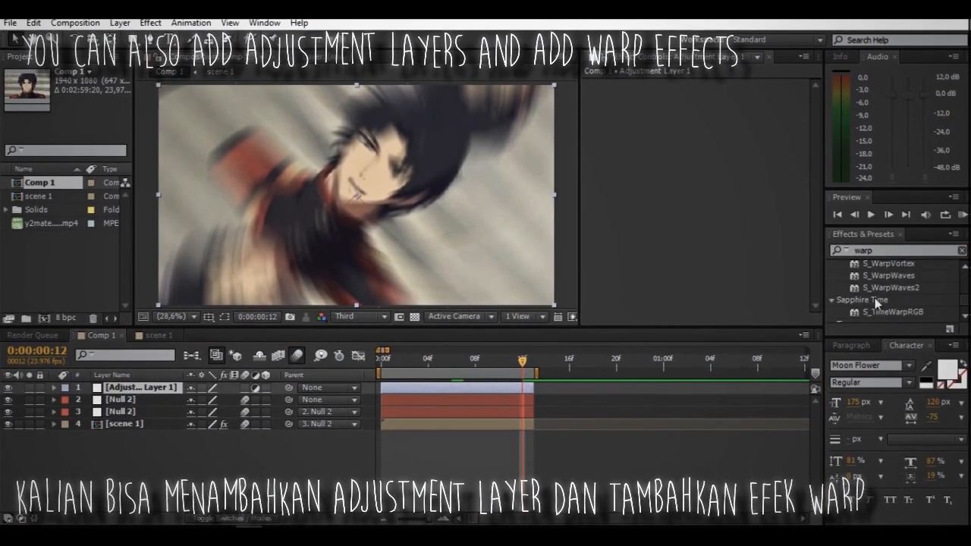
pyautogui.scroll(3, 874, 296)
pyautogui.moveTo(872, 285); pyautogui.dragTo(490, 386)
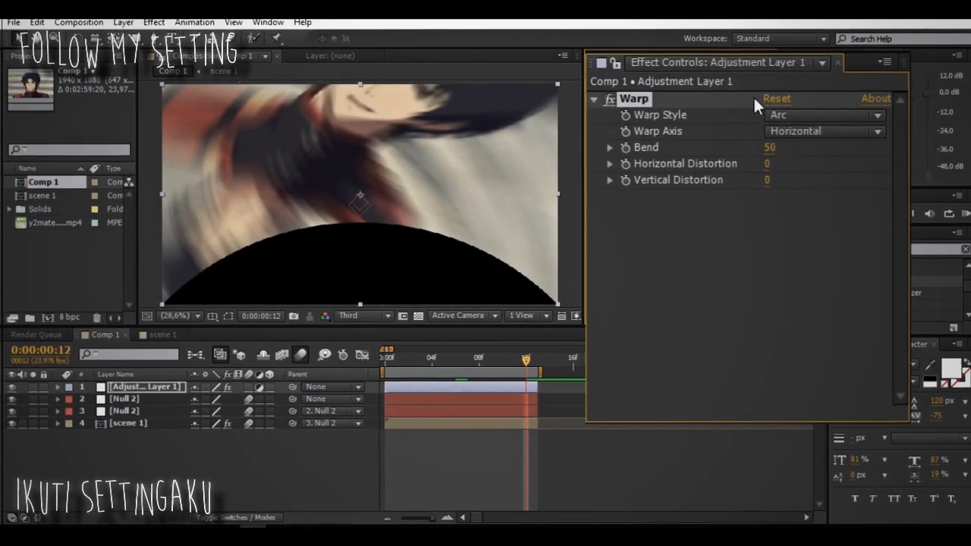
# Set the Warp effect's style to FishEye with a Bend of -8 and preview the finished transition
pyautogui.click(795, 119)
pyautogui.click(789, 372)
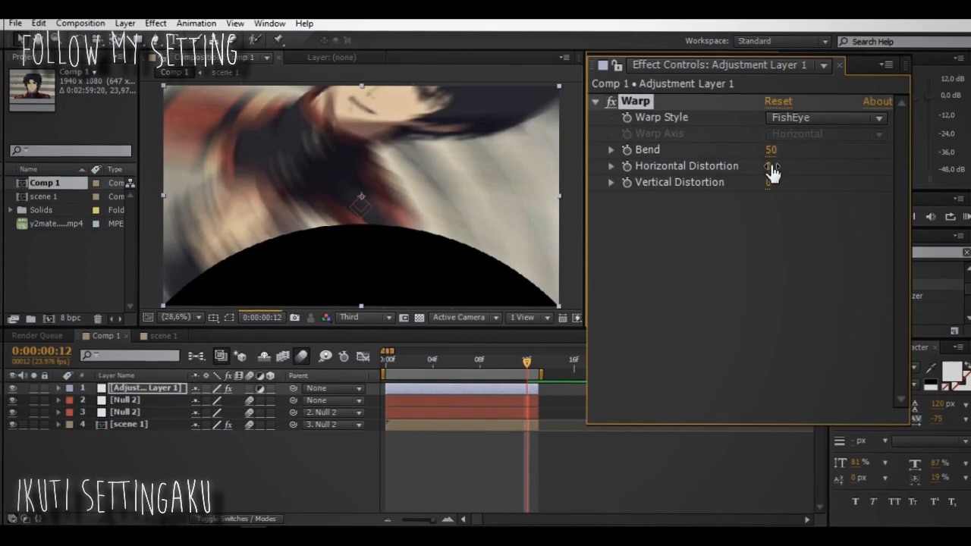
pyautogui.click(769, 151)
pyautogui.write('-8')
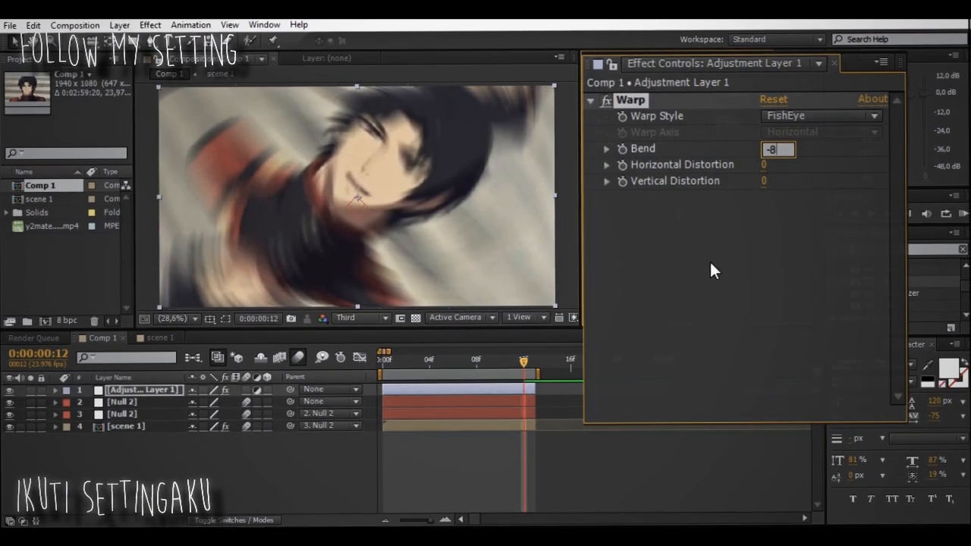
pyautogui.press('Return')
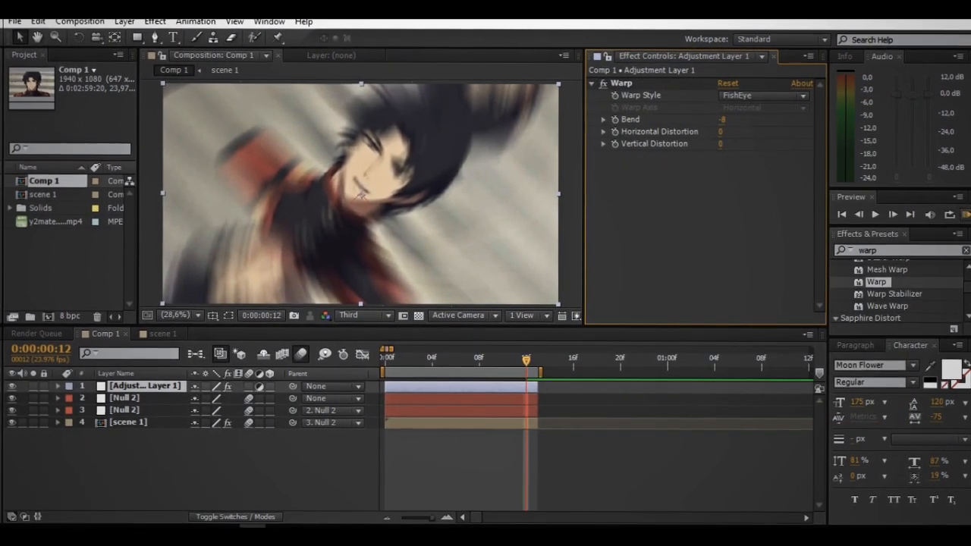
pyautogui.click(966, 214)
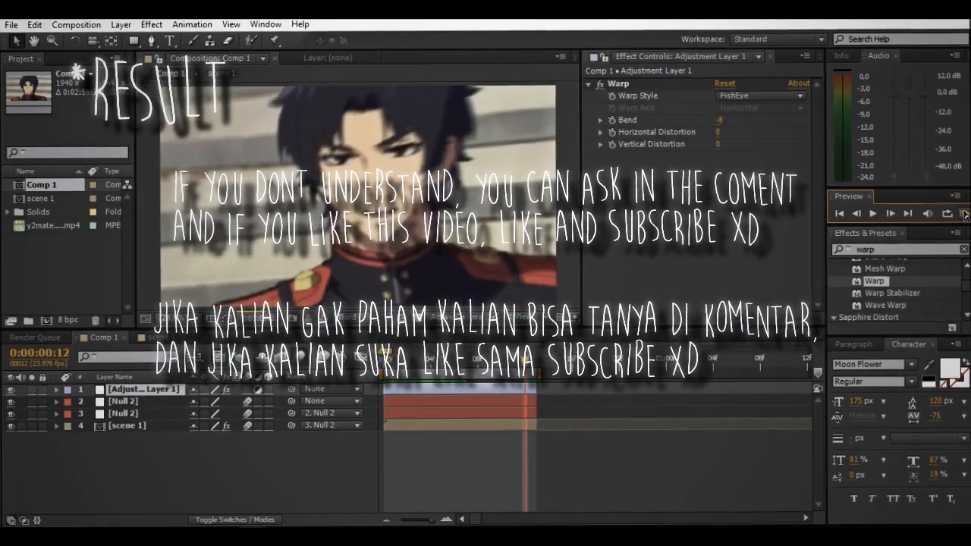